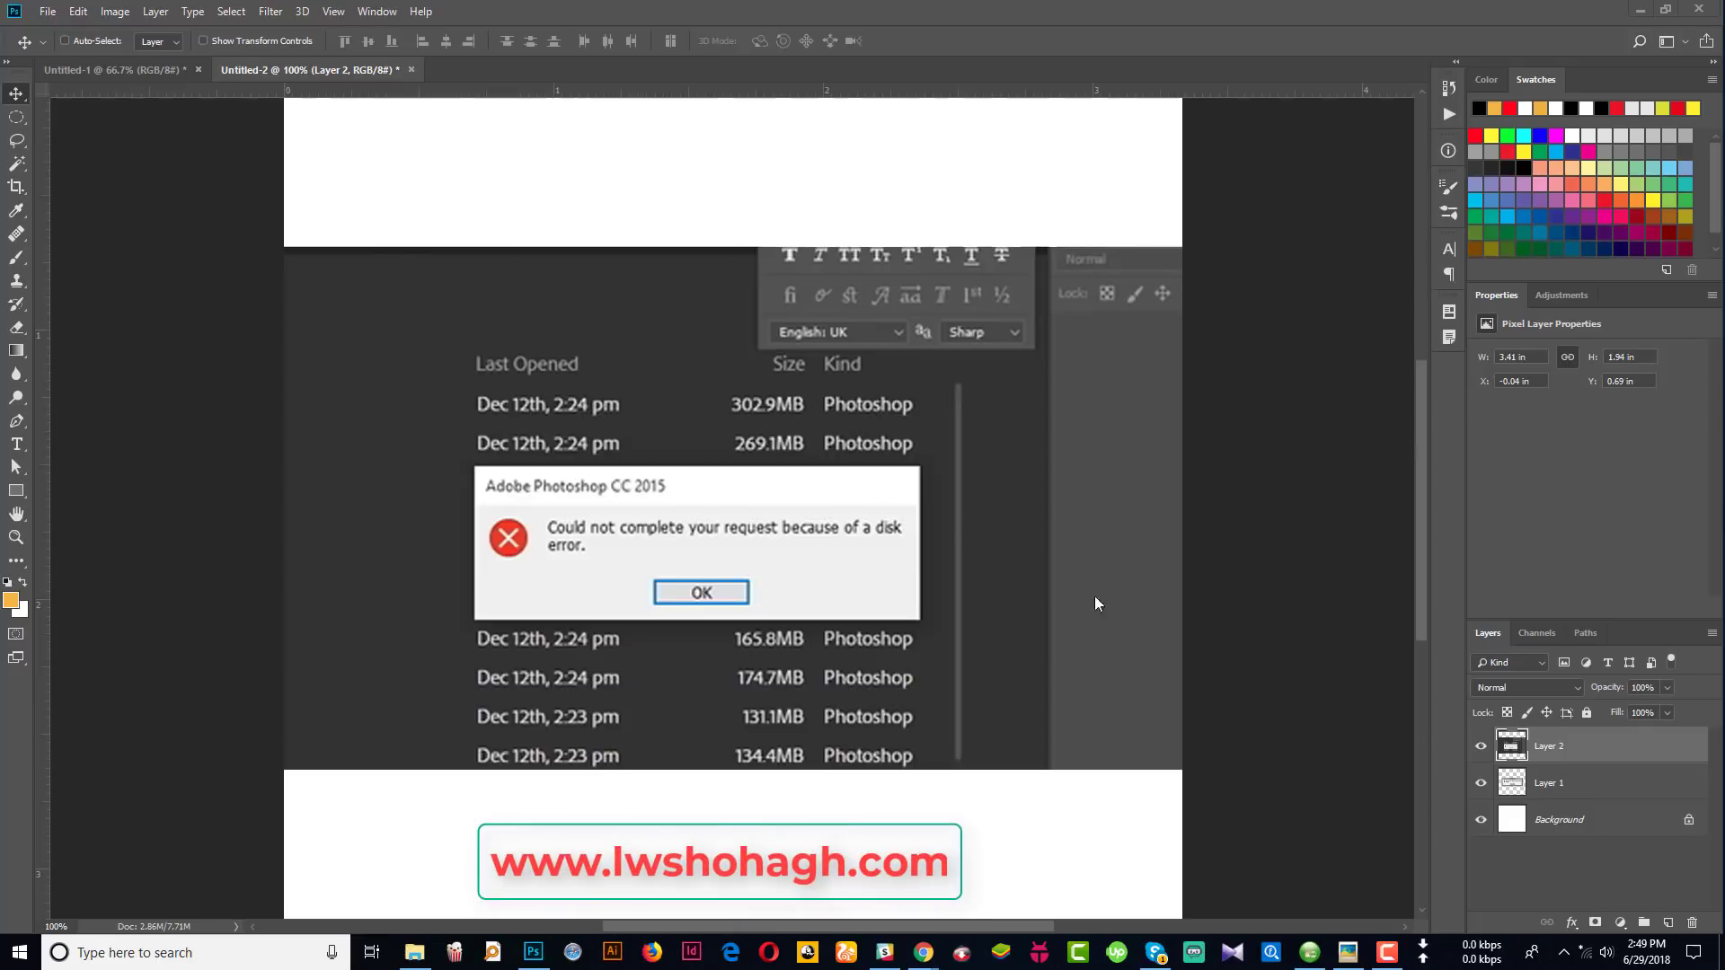
Step: Hide Layer 2 in the Layers panel
left_click(1481, 746)
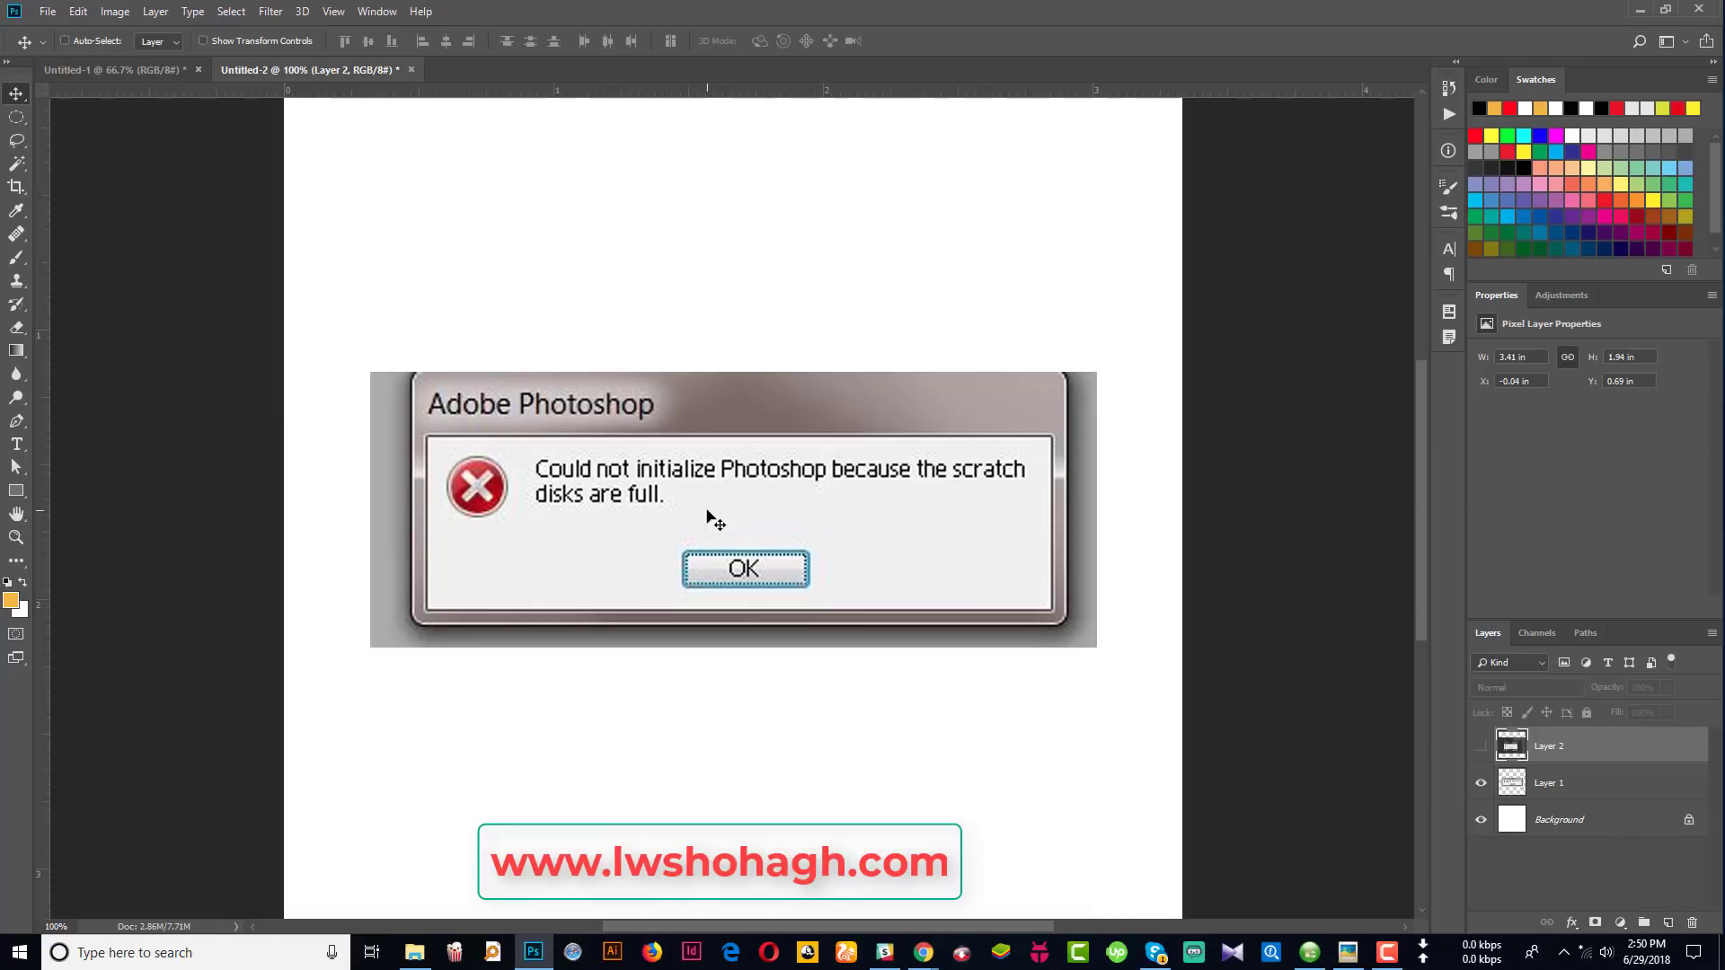
Step: Hide Layer 1 and start a new document from File > New
left_click(1481, 784)
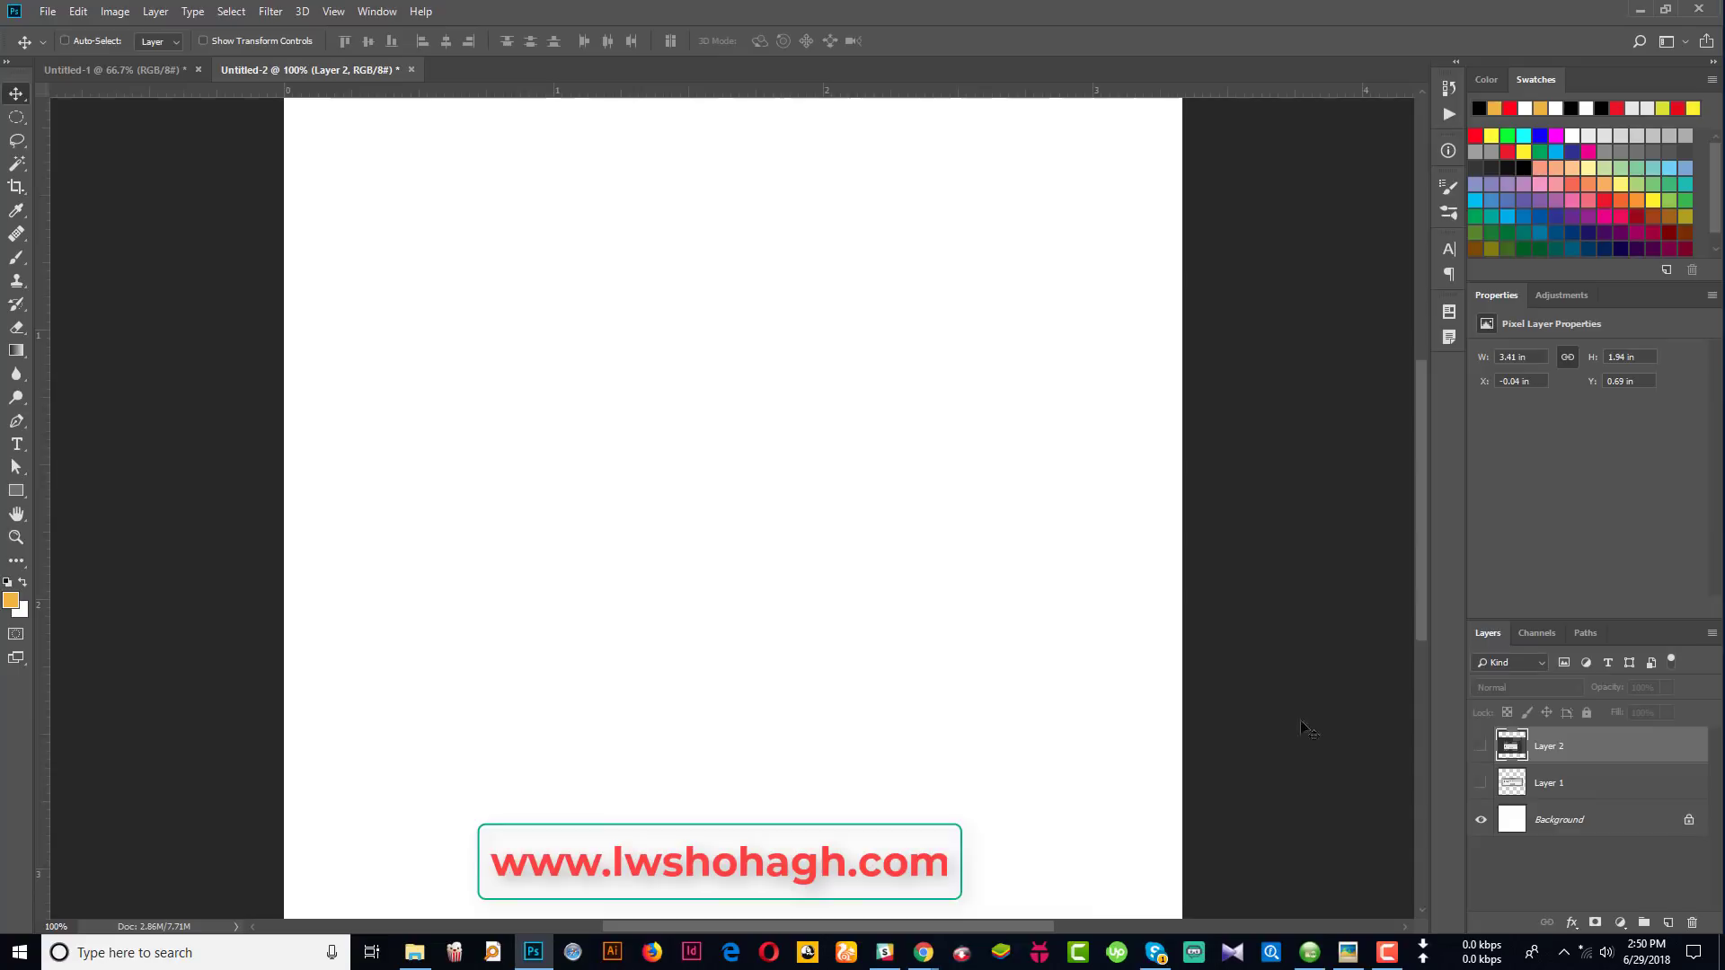
left_click(45, 11)
left_click(56, 27)
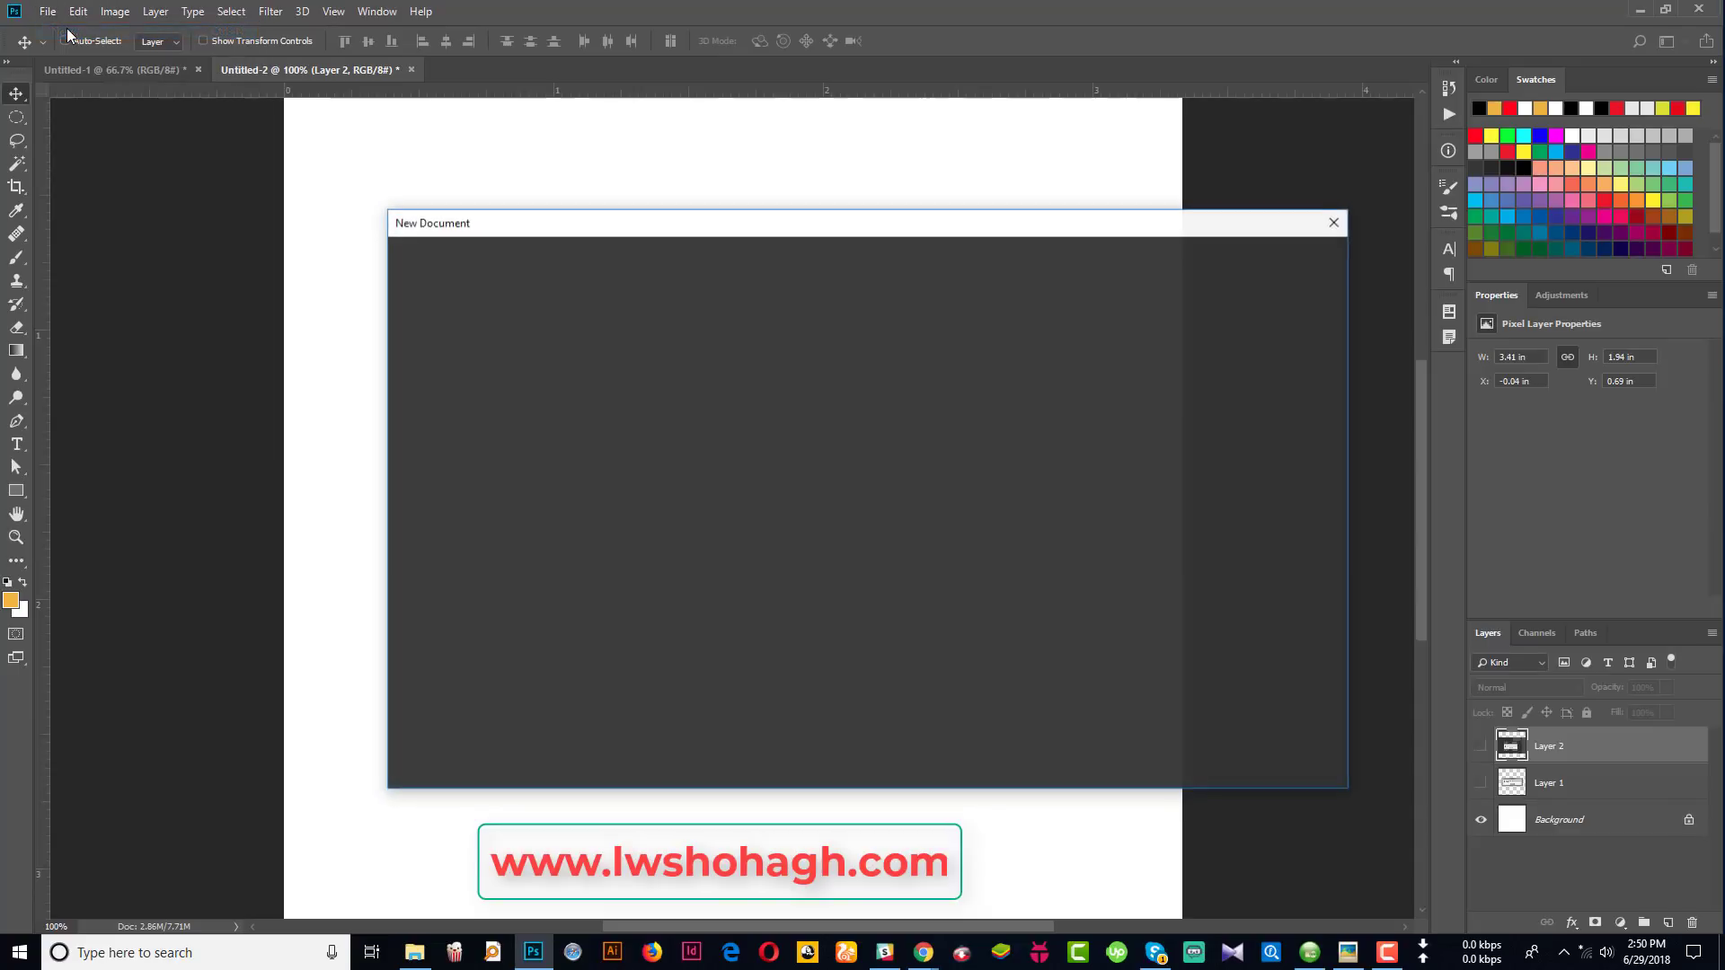
left_click_drag(1006, 226, 854, 171)
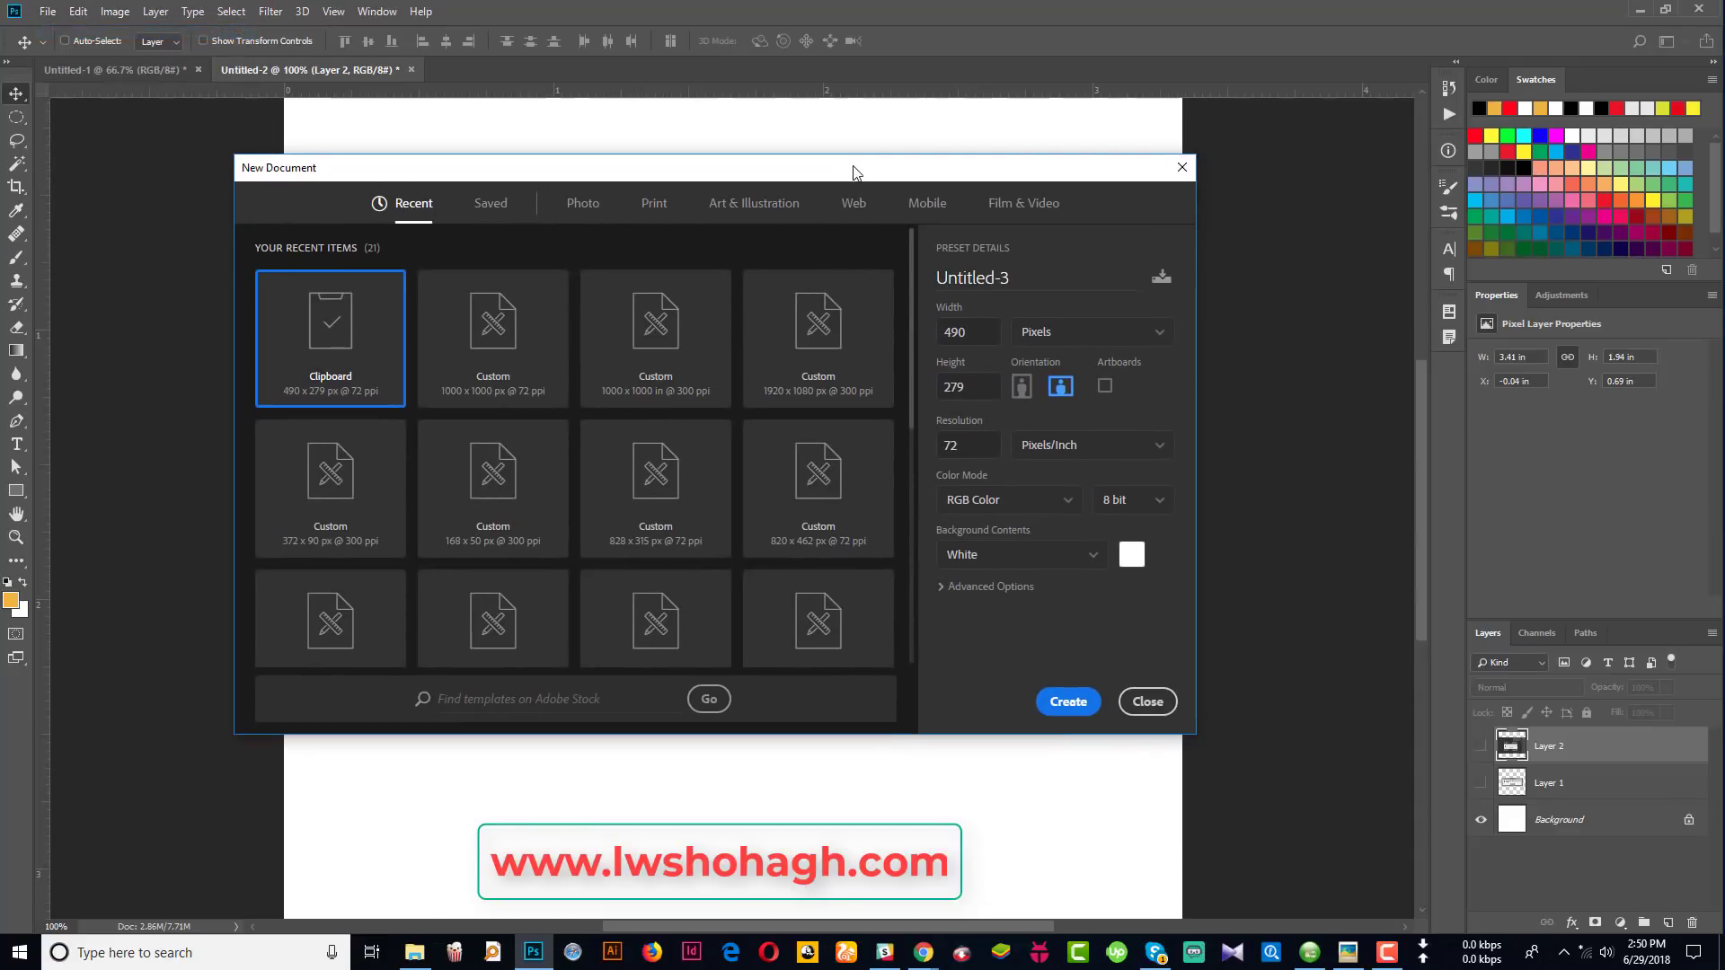
Step: Set the new document's resolution to 300 and width and height to 1000
left_click(988, 331)
left_click(968, 445)
type("300")
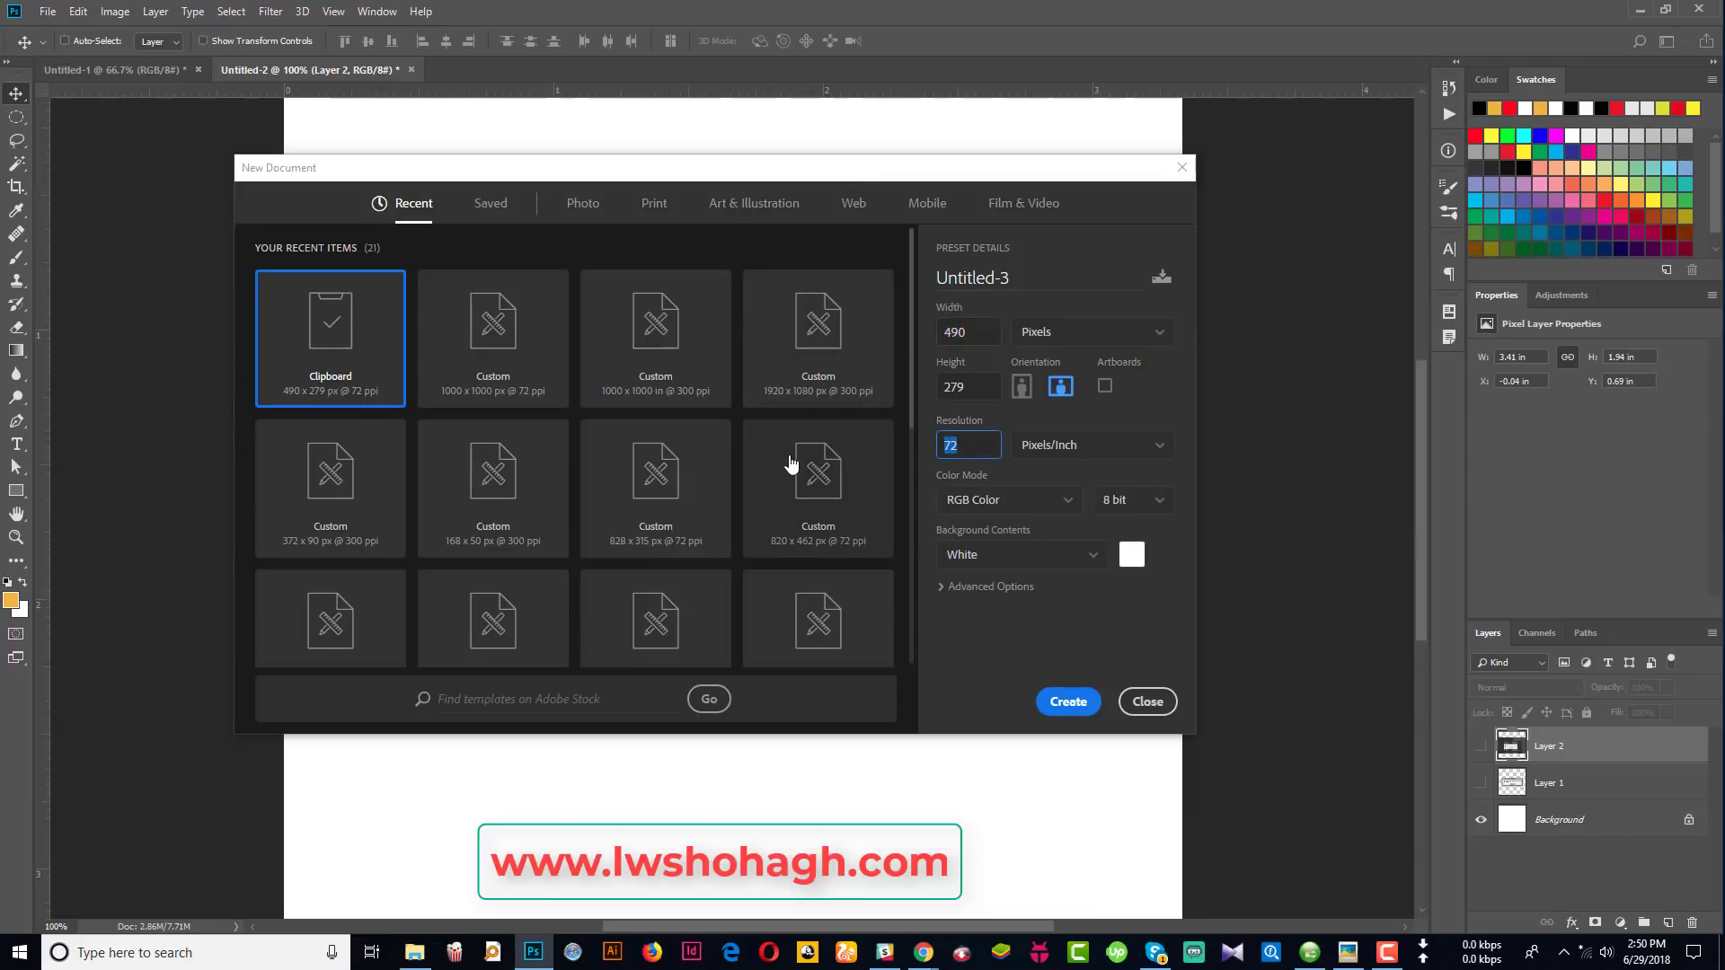
left_click(988, 330)
type("1000")
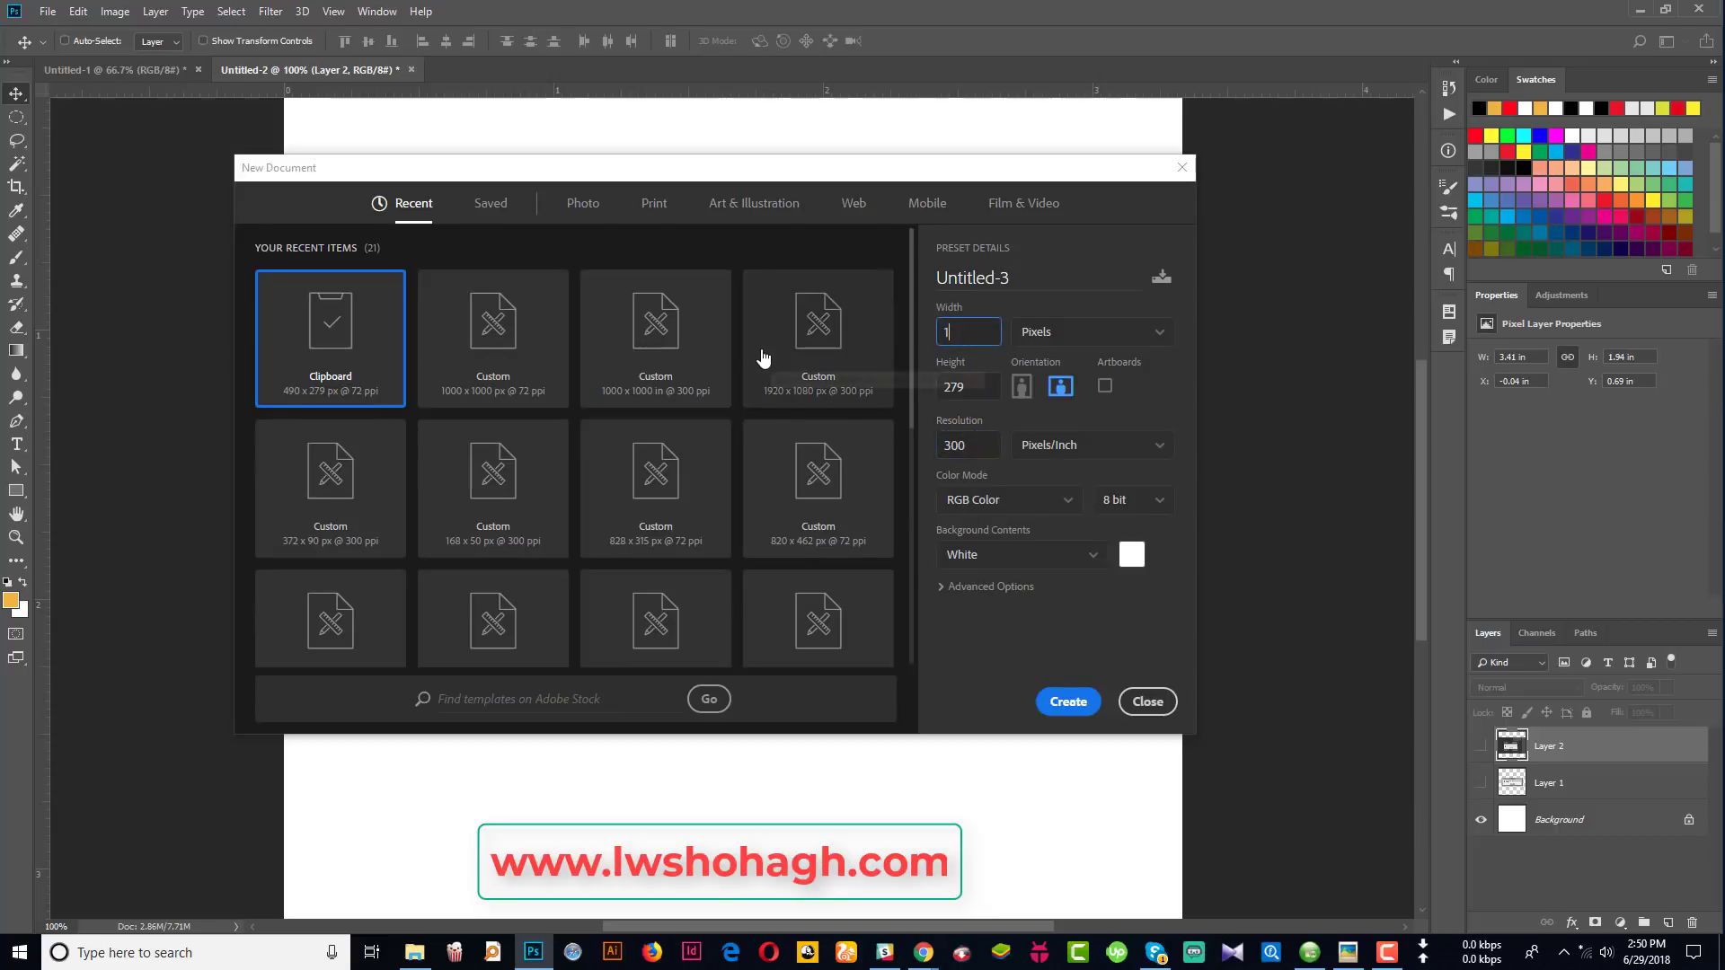
left_click(968, 395)
type("1000")
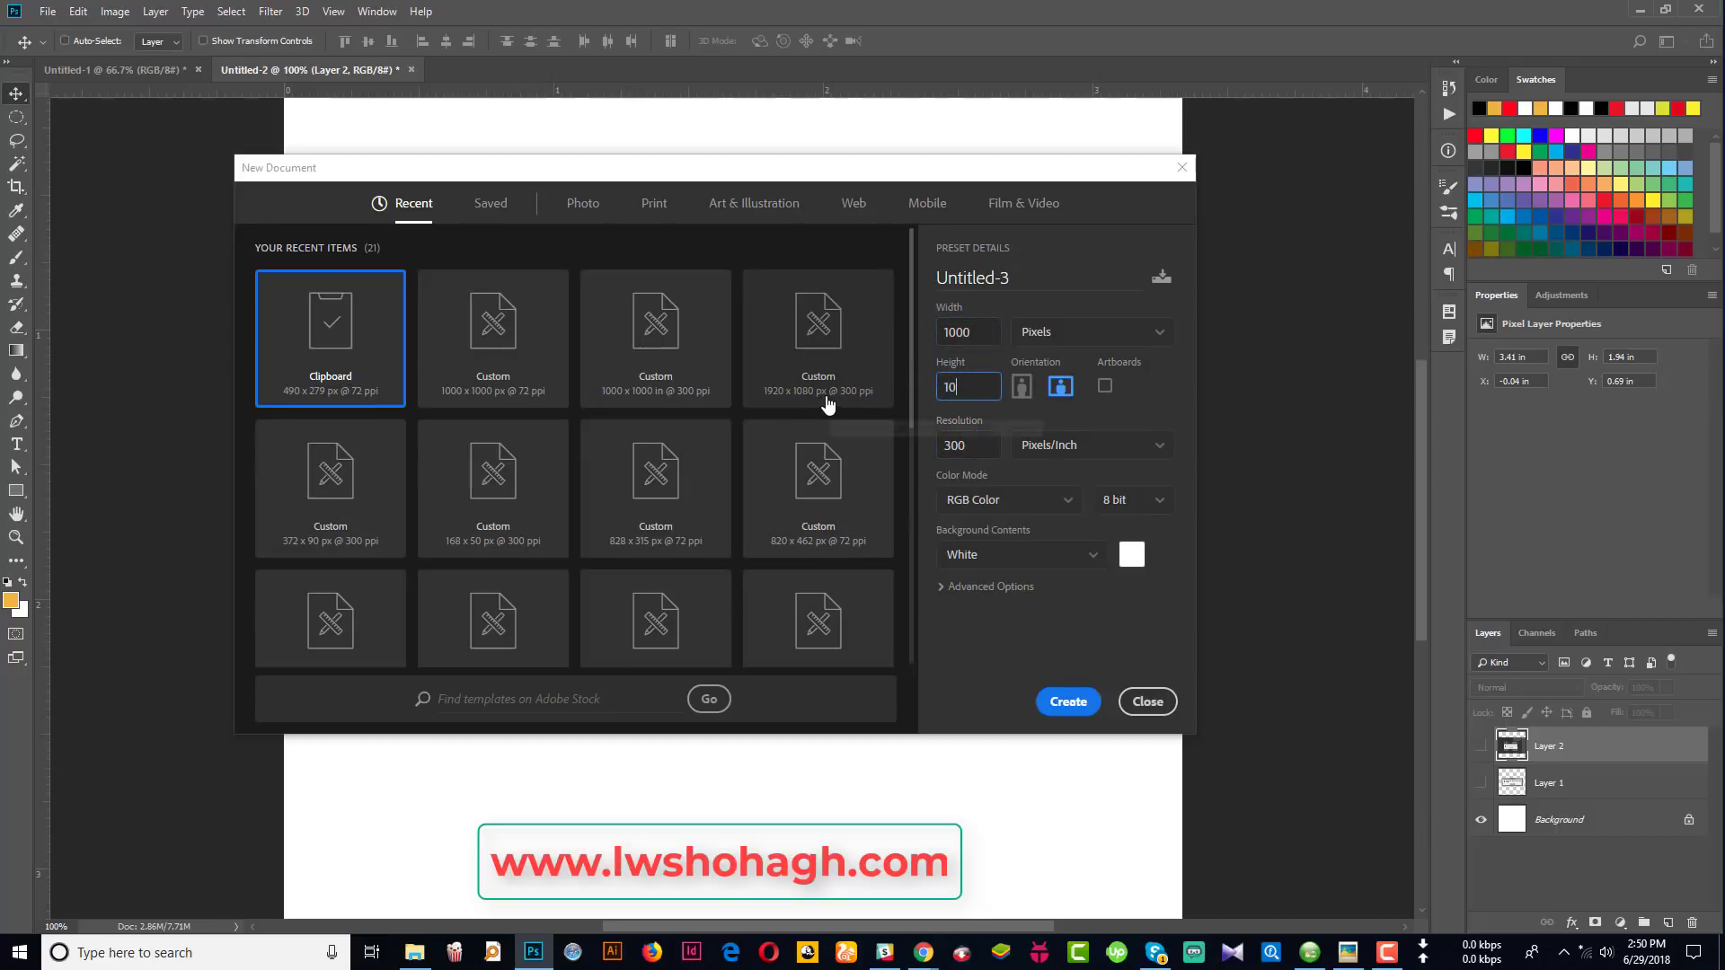
left_click(1097, 413)
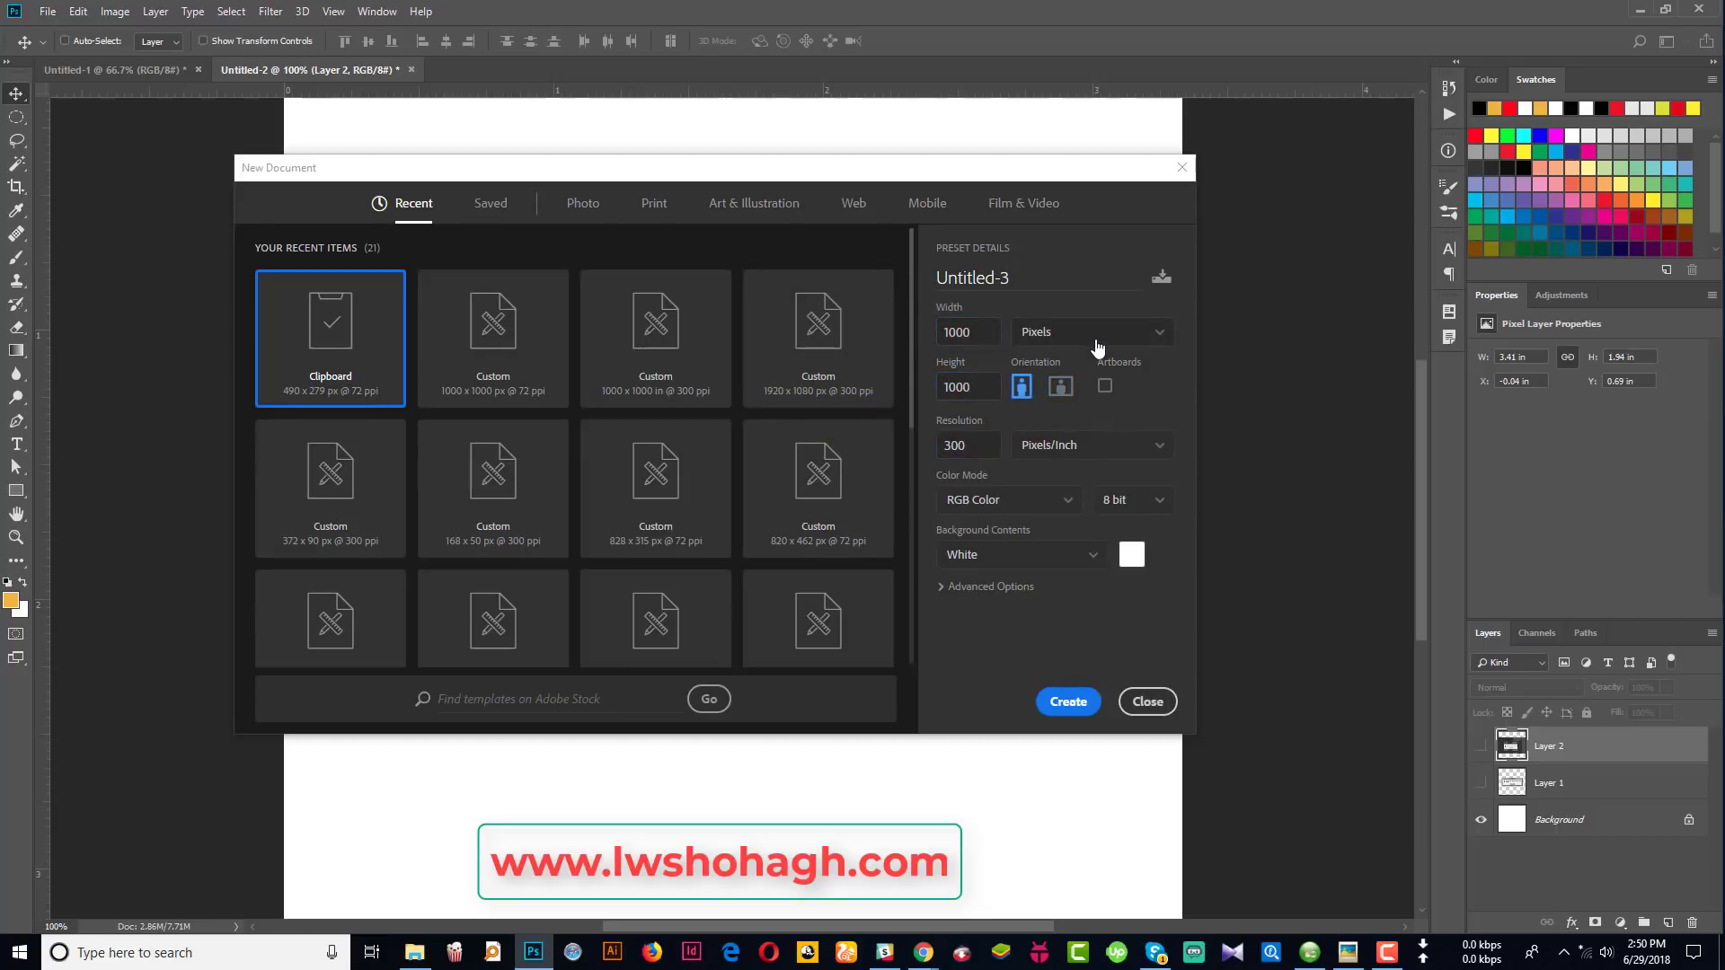
Step: Switch the size units to Inches and enter 1000 × 1000 inches
left_click(1087, 336)
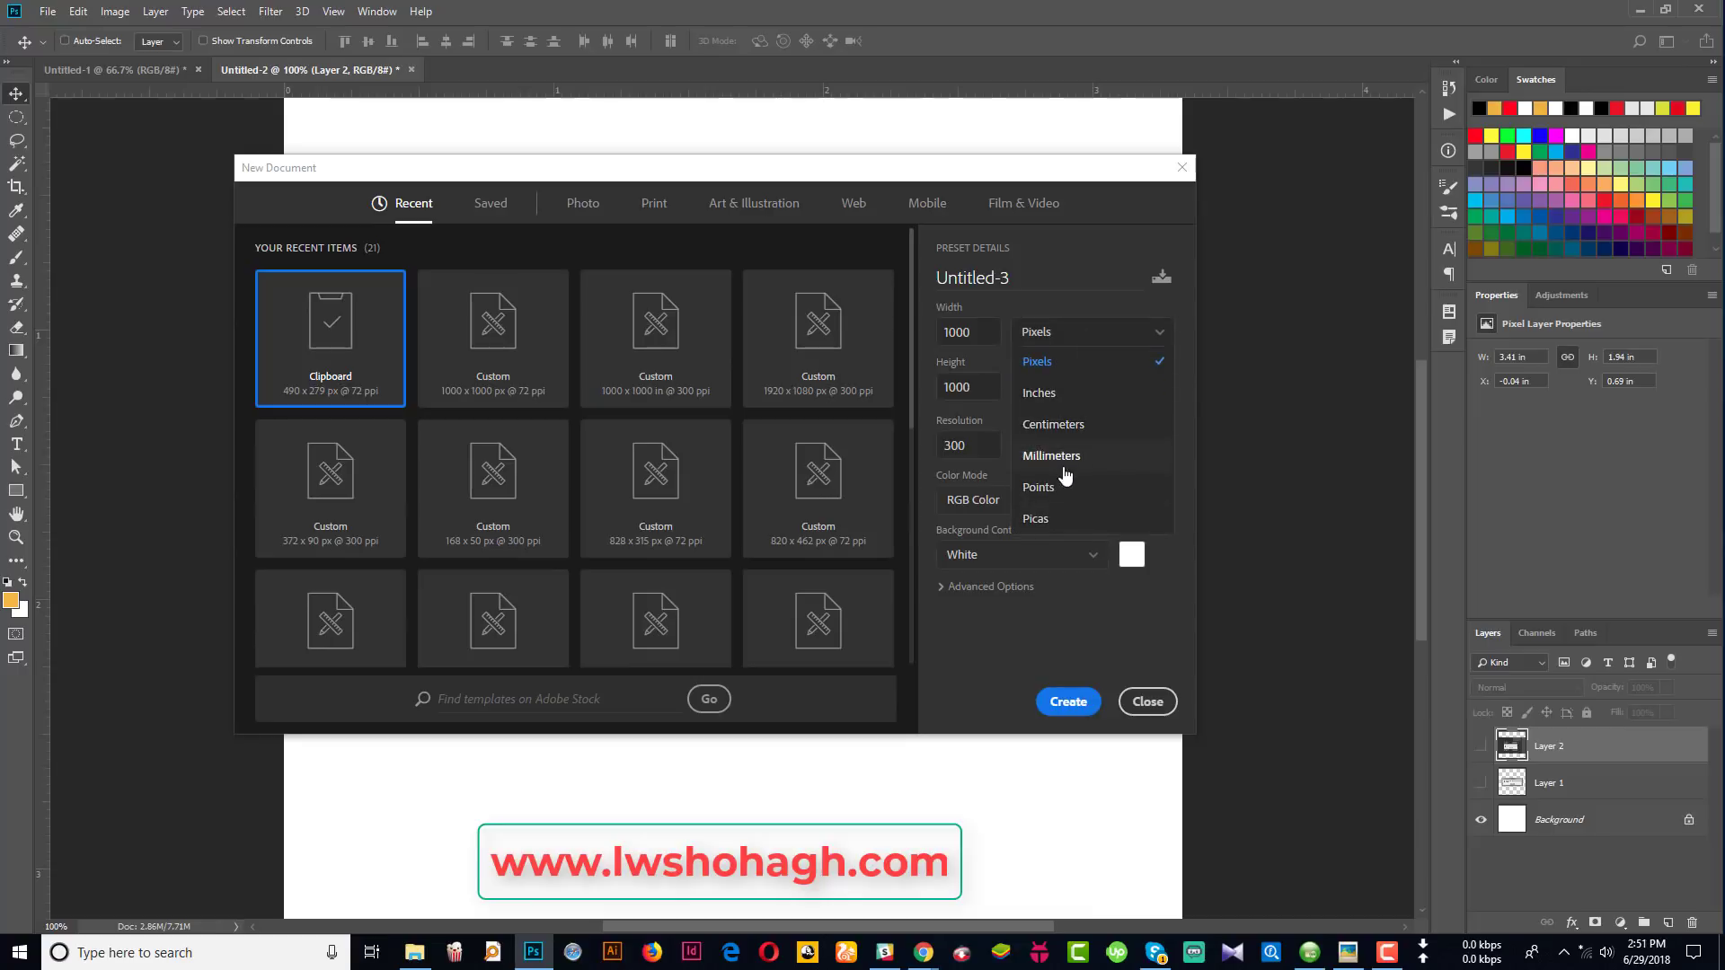
left_click(1063, 399)
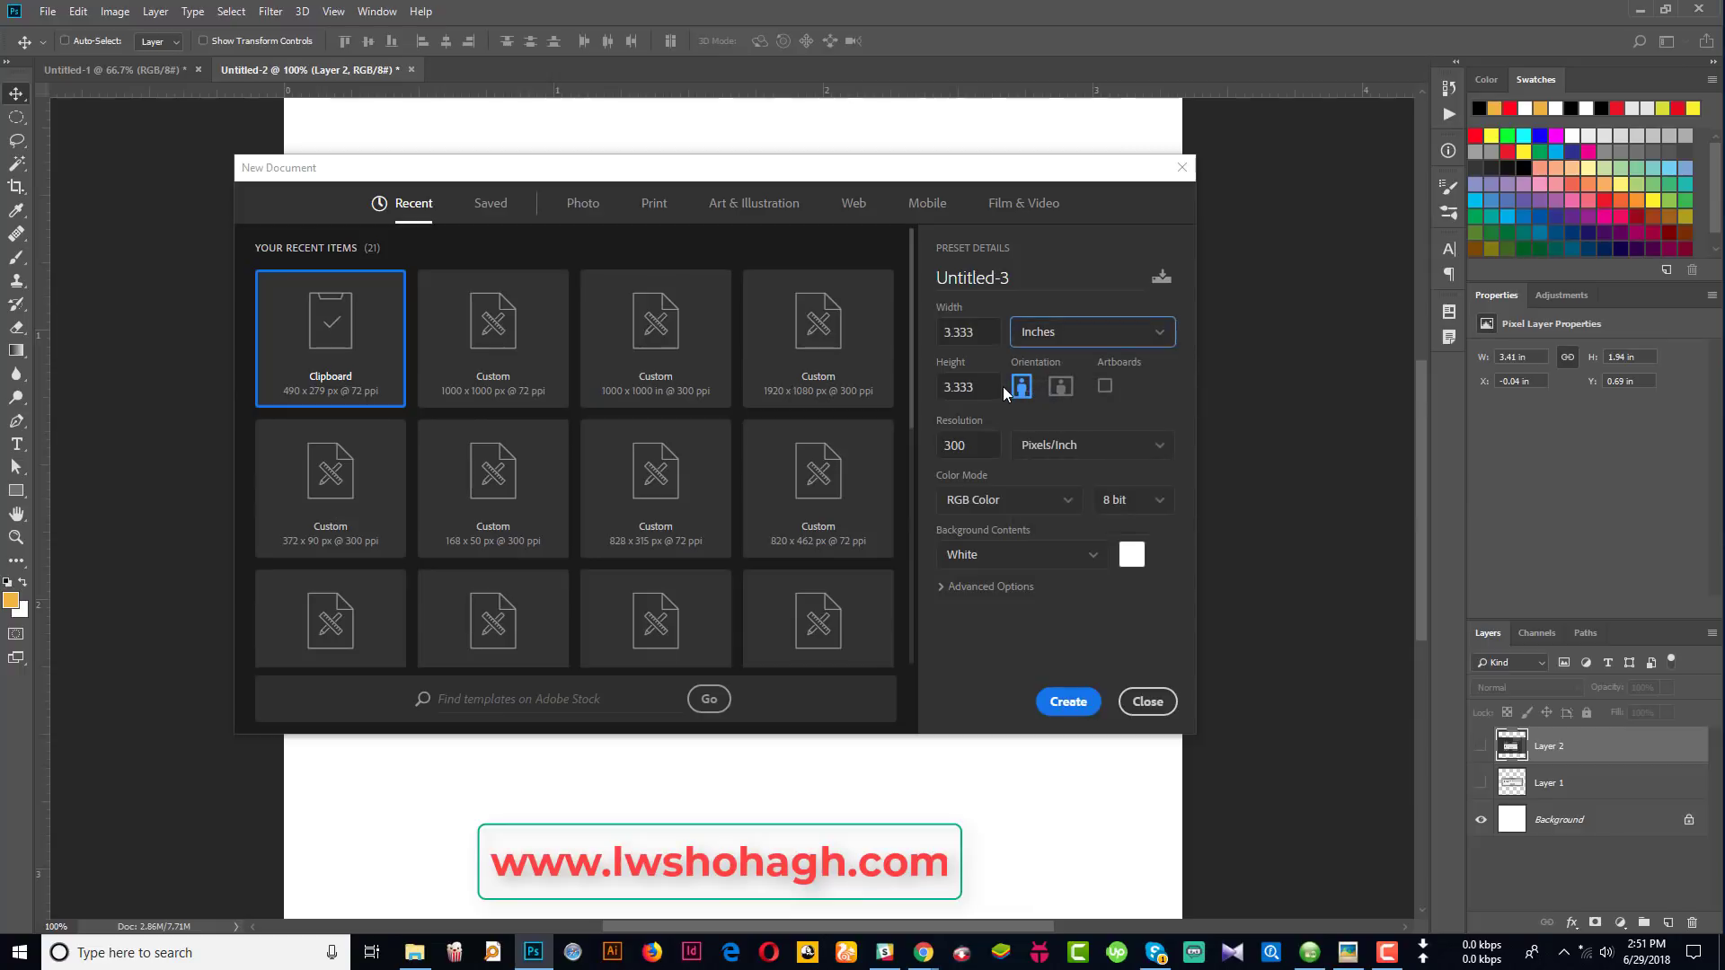
left_click(994, 336)
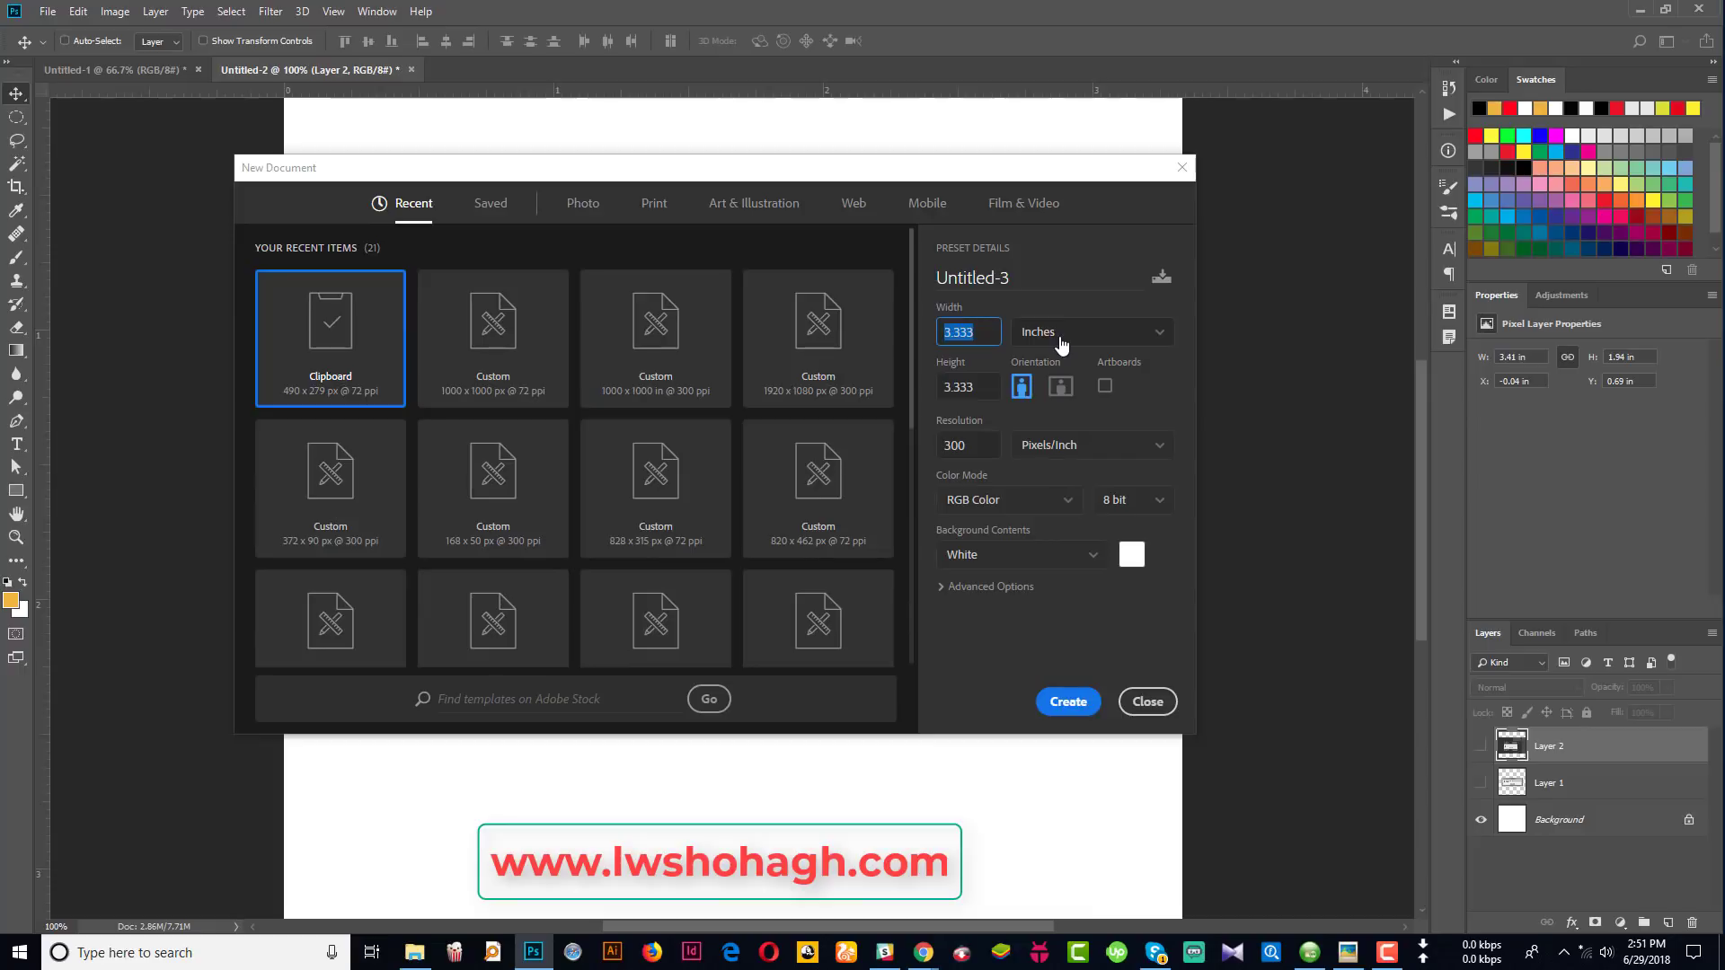
type("1000")
key("Tab")
type("1")
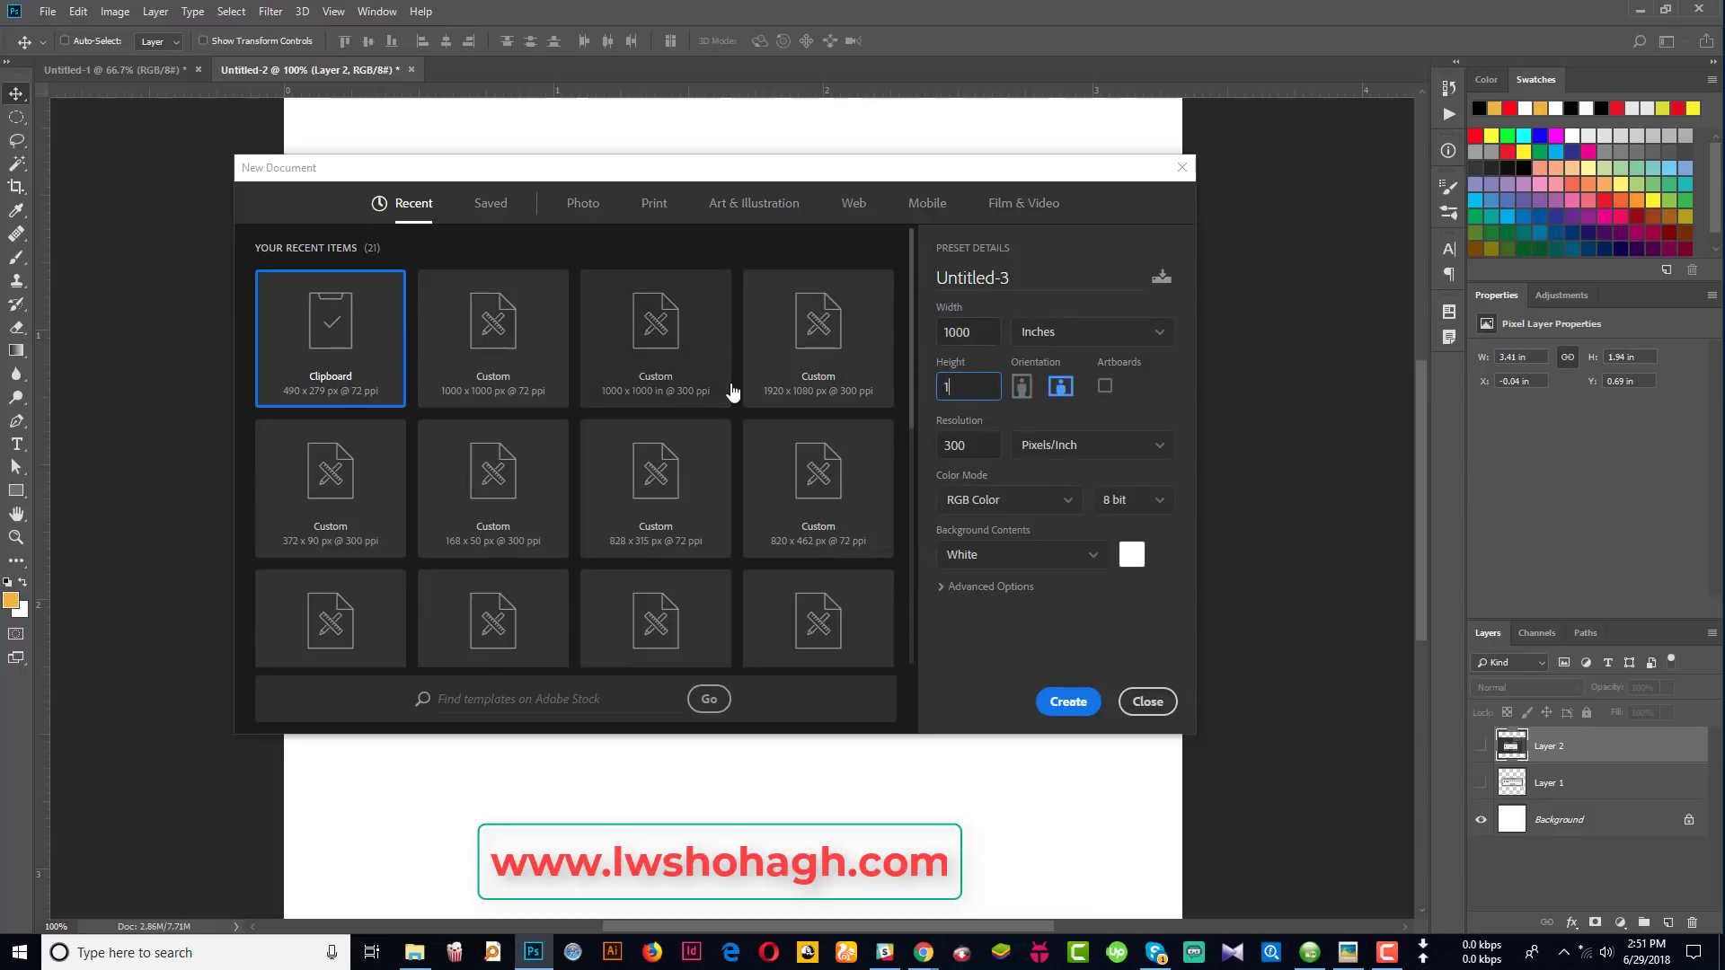
type("000")
key("shift+Tab")
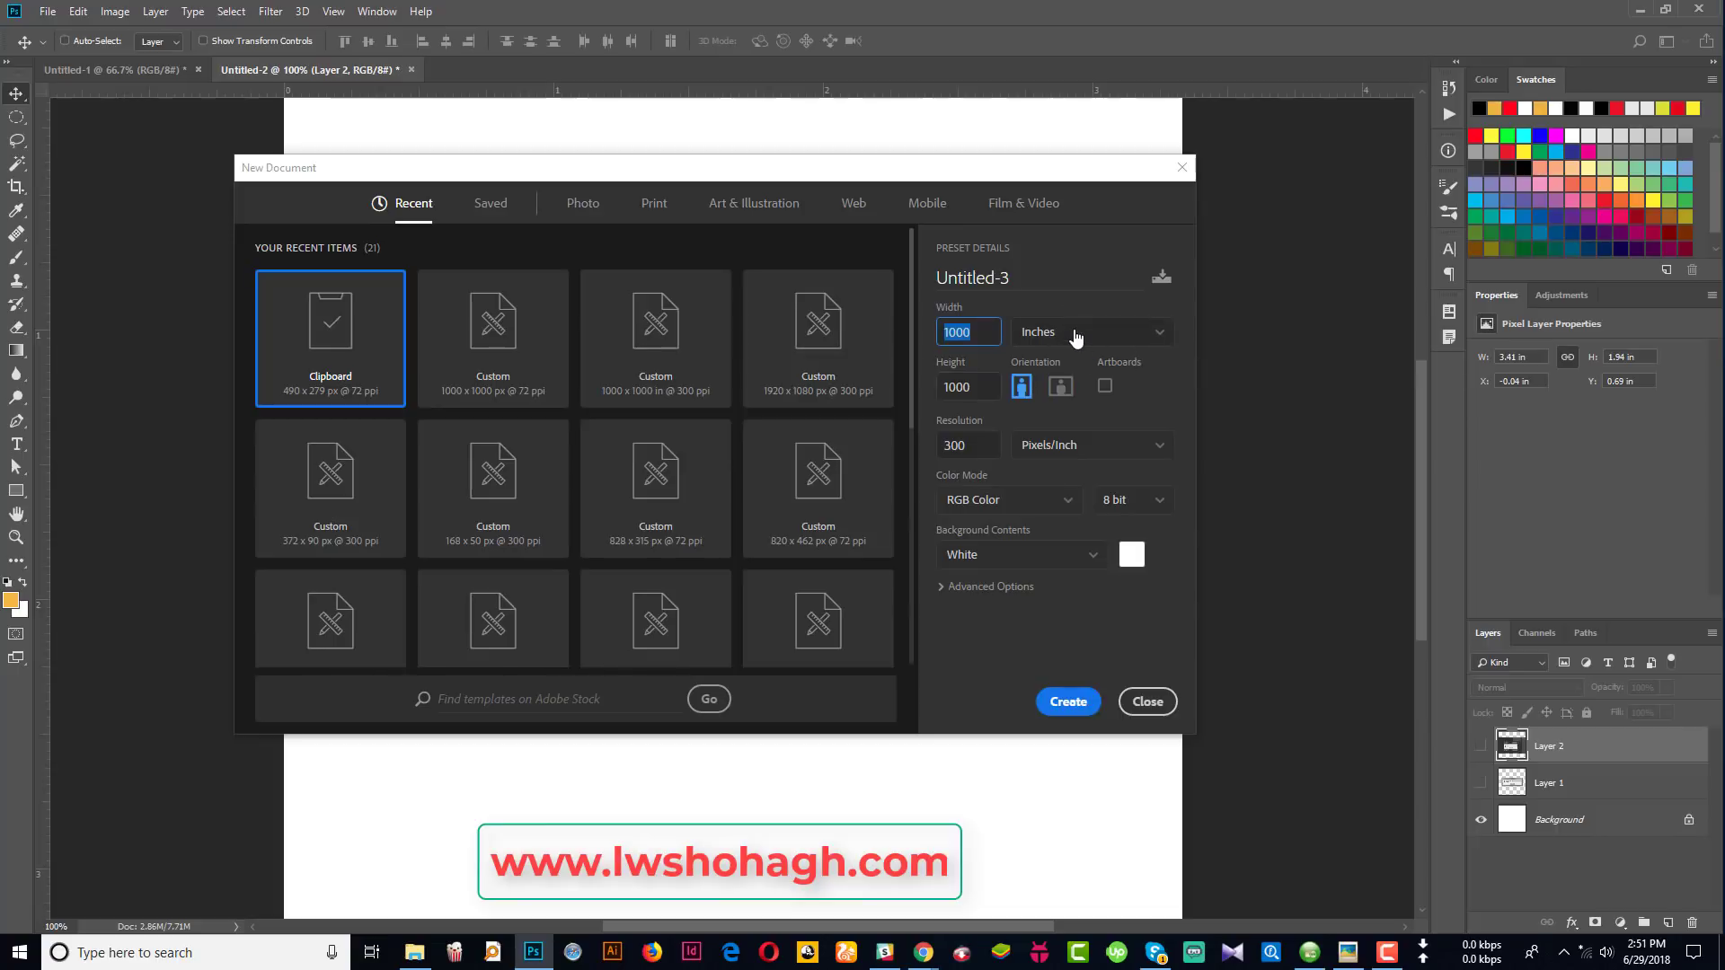
left_click(1069, 711)
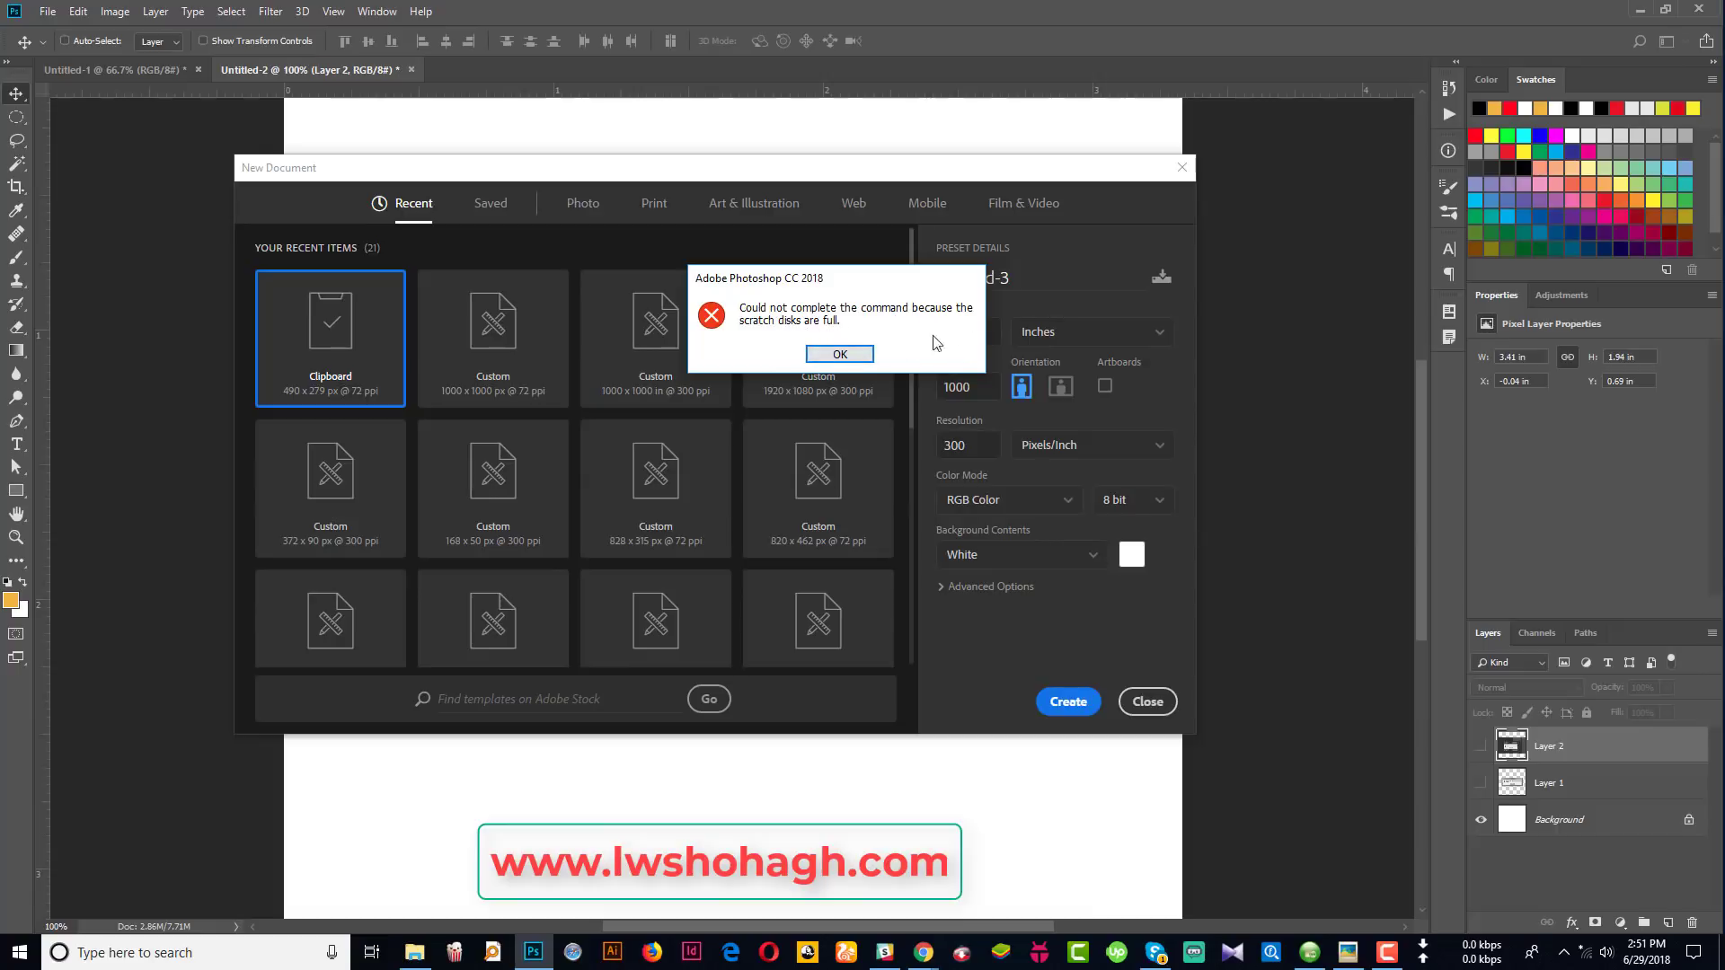
left_click(839, 354)
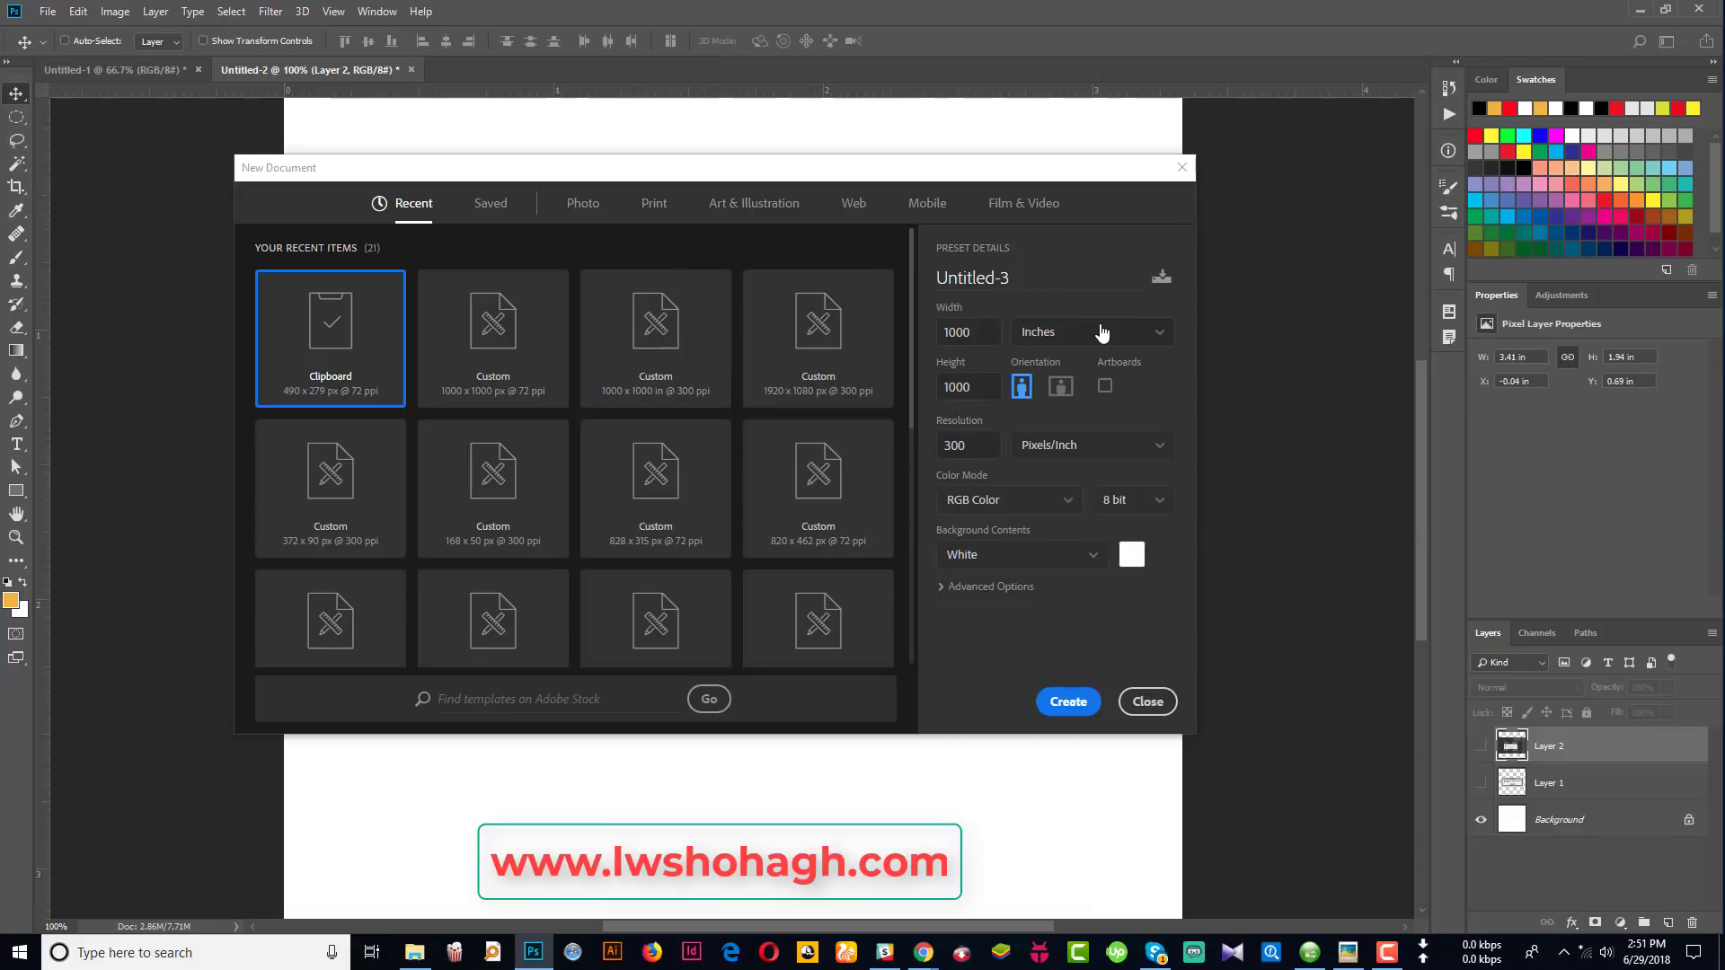
Step: Switch units back to Pixels, set 3000 × 3000 pixels, and create Untitled-3
left_click(1102, 332)
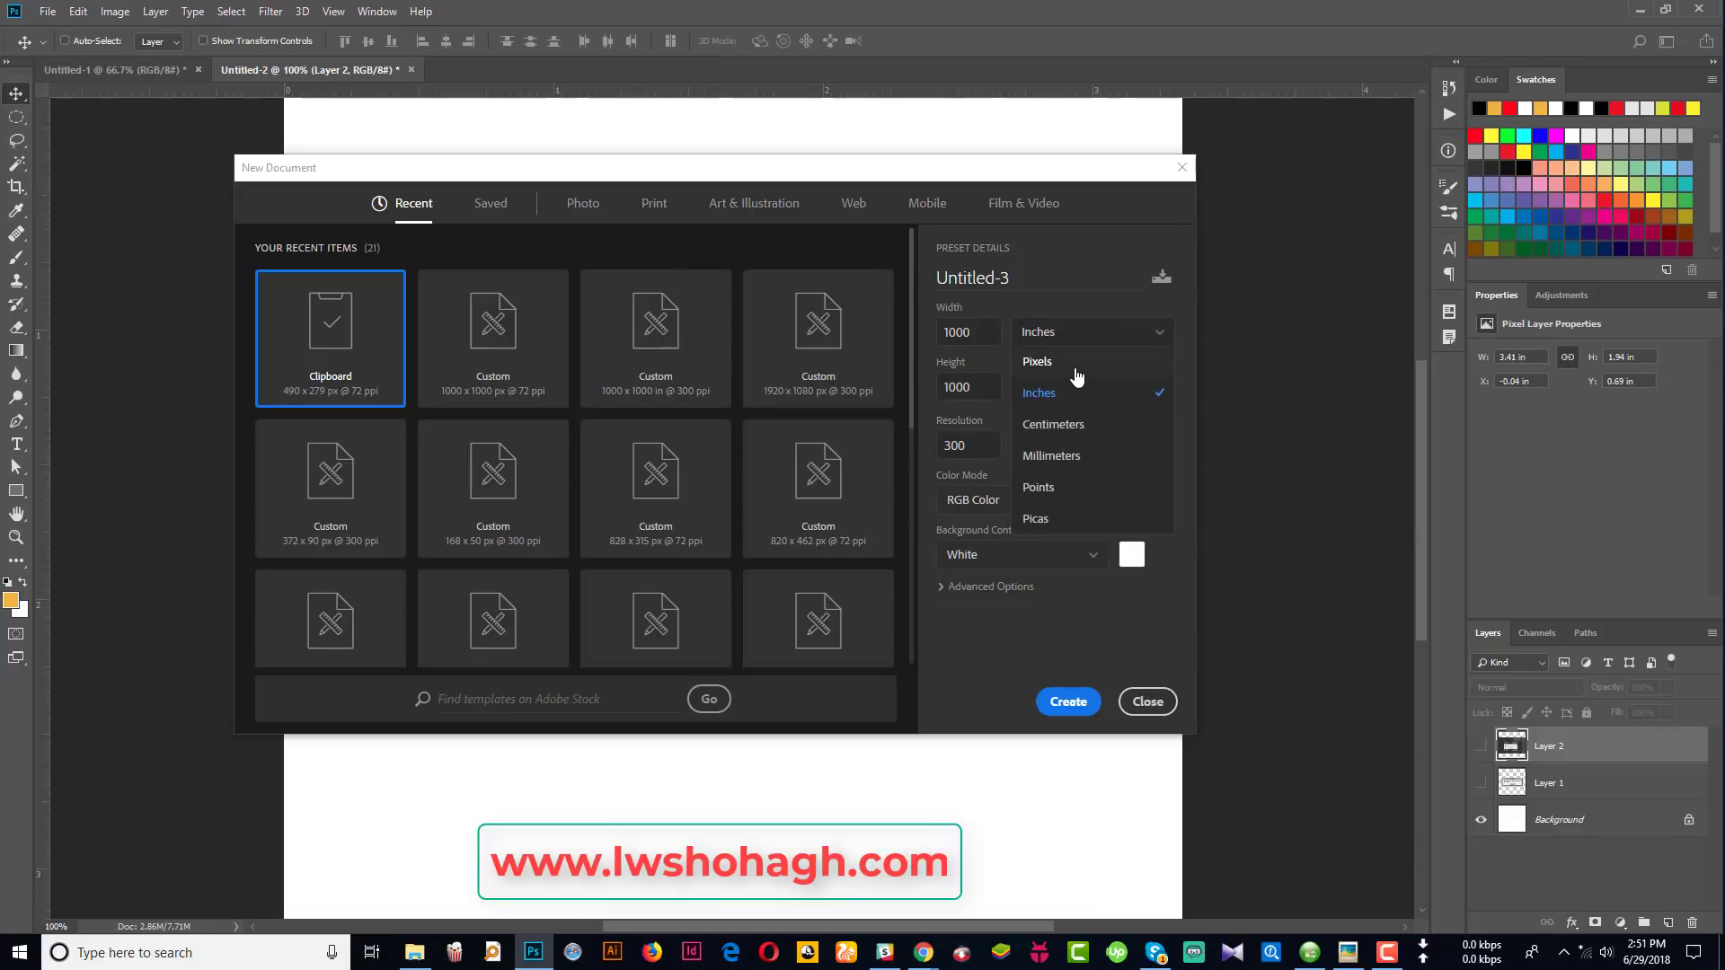
left_click(1077, 363)
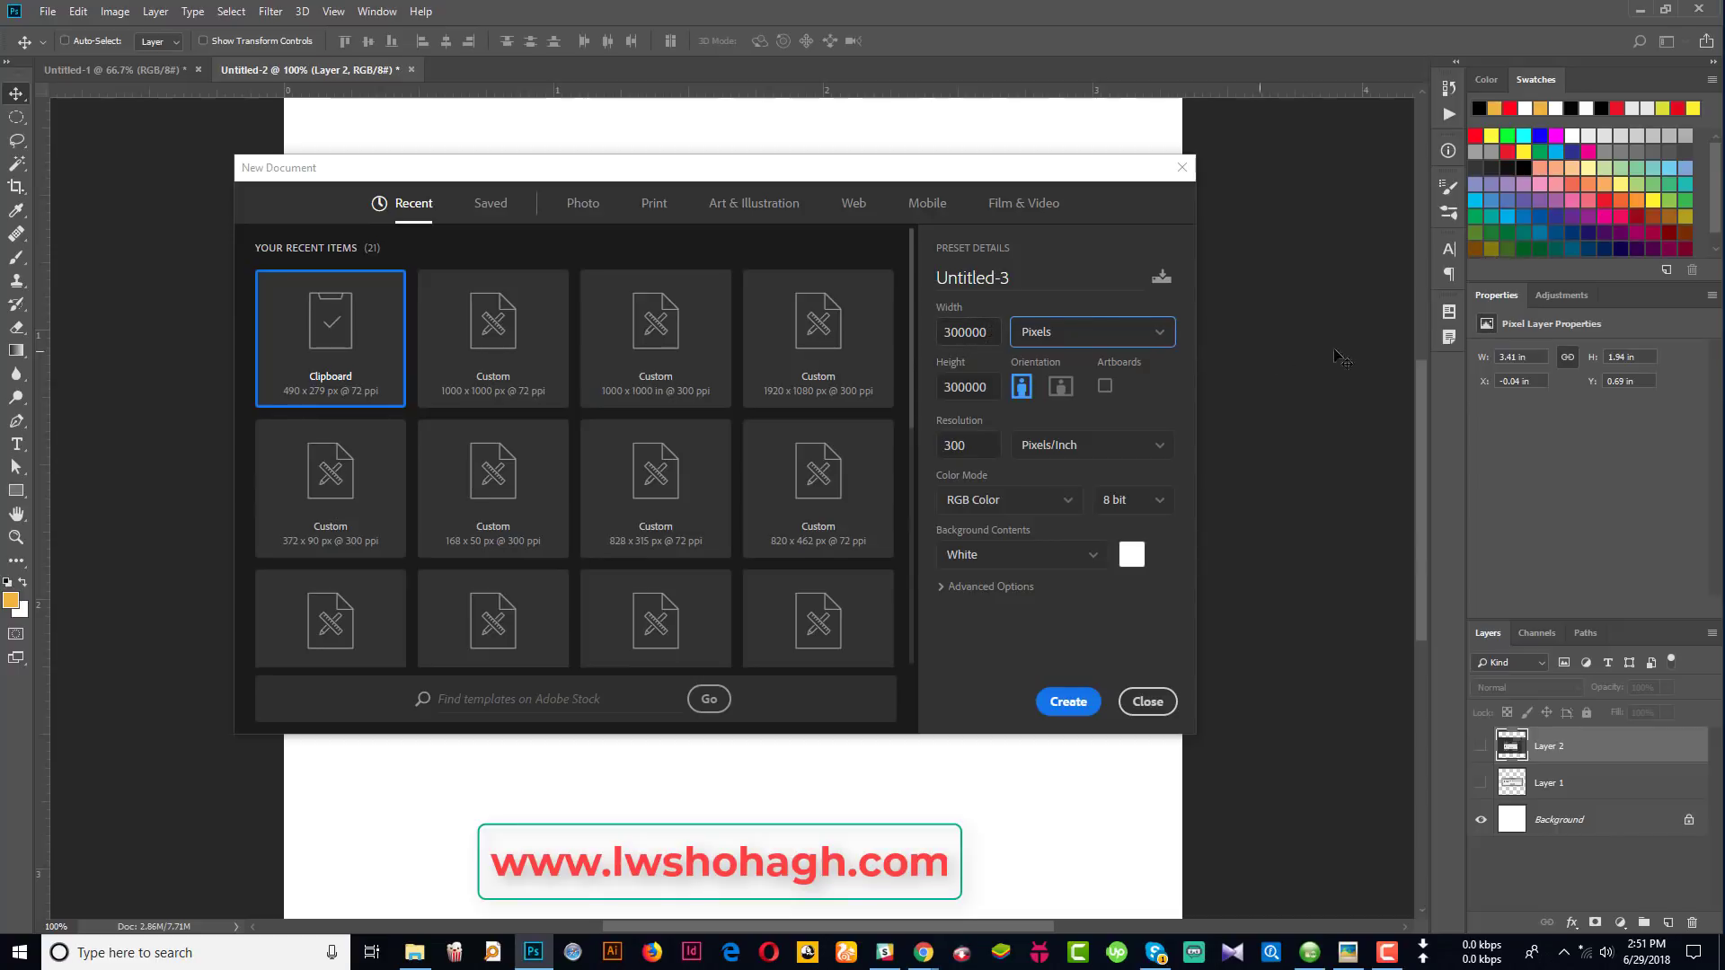
double_click(988, 332)
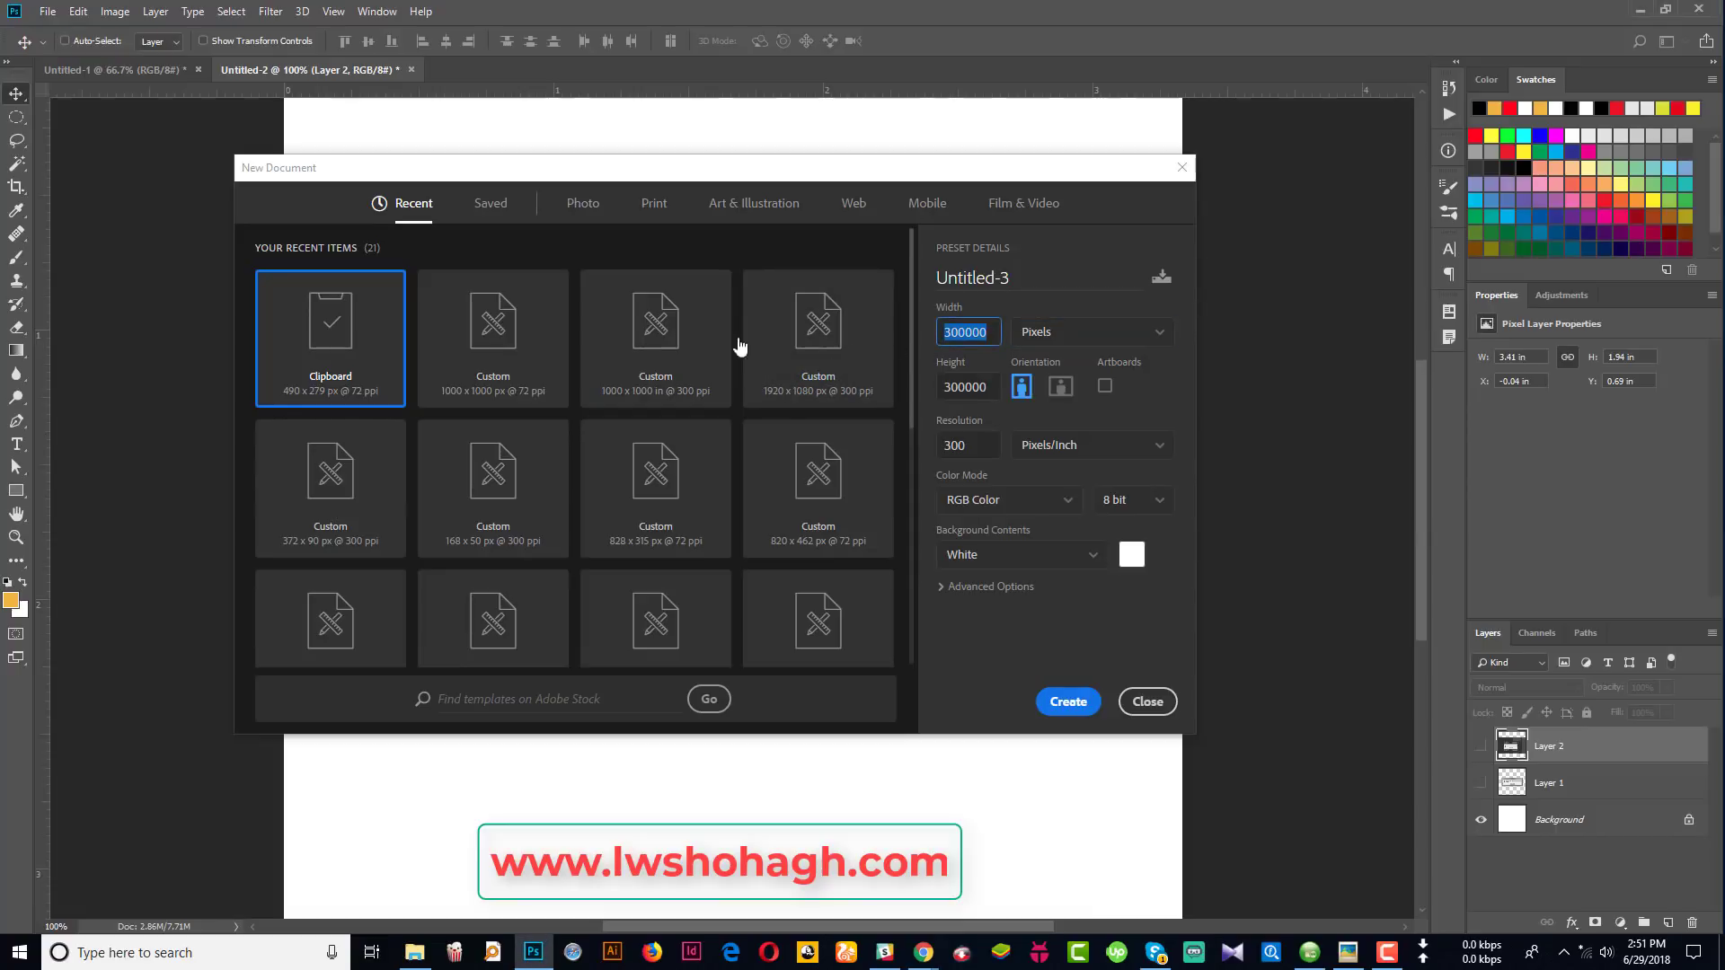
type("3000")
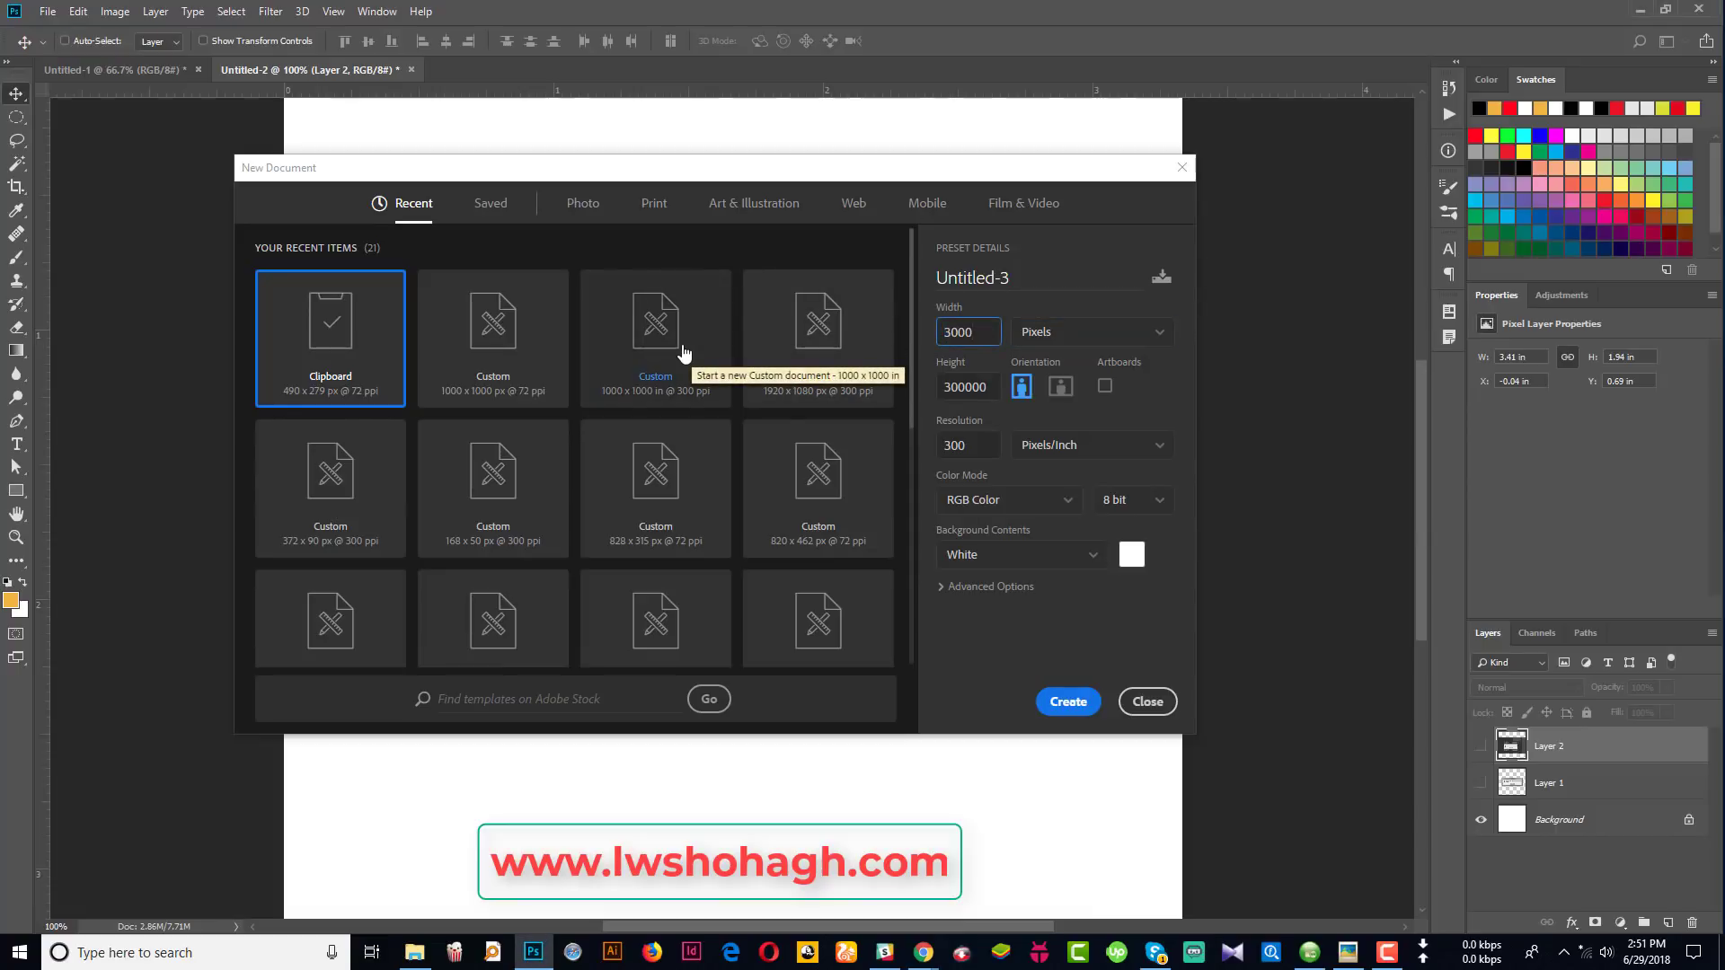
key("Tab")
key("BackSpace")
key("BackSpace")
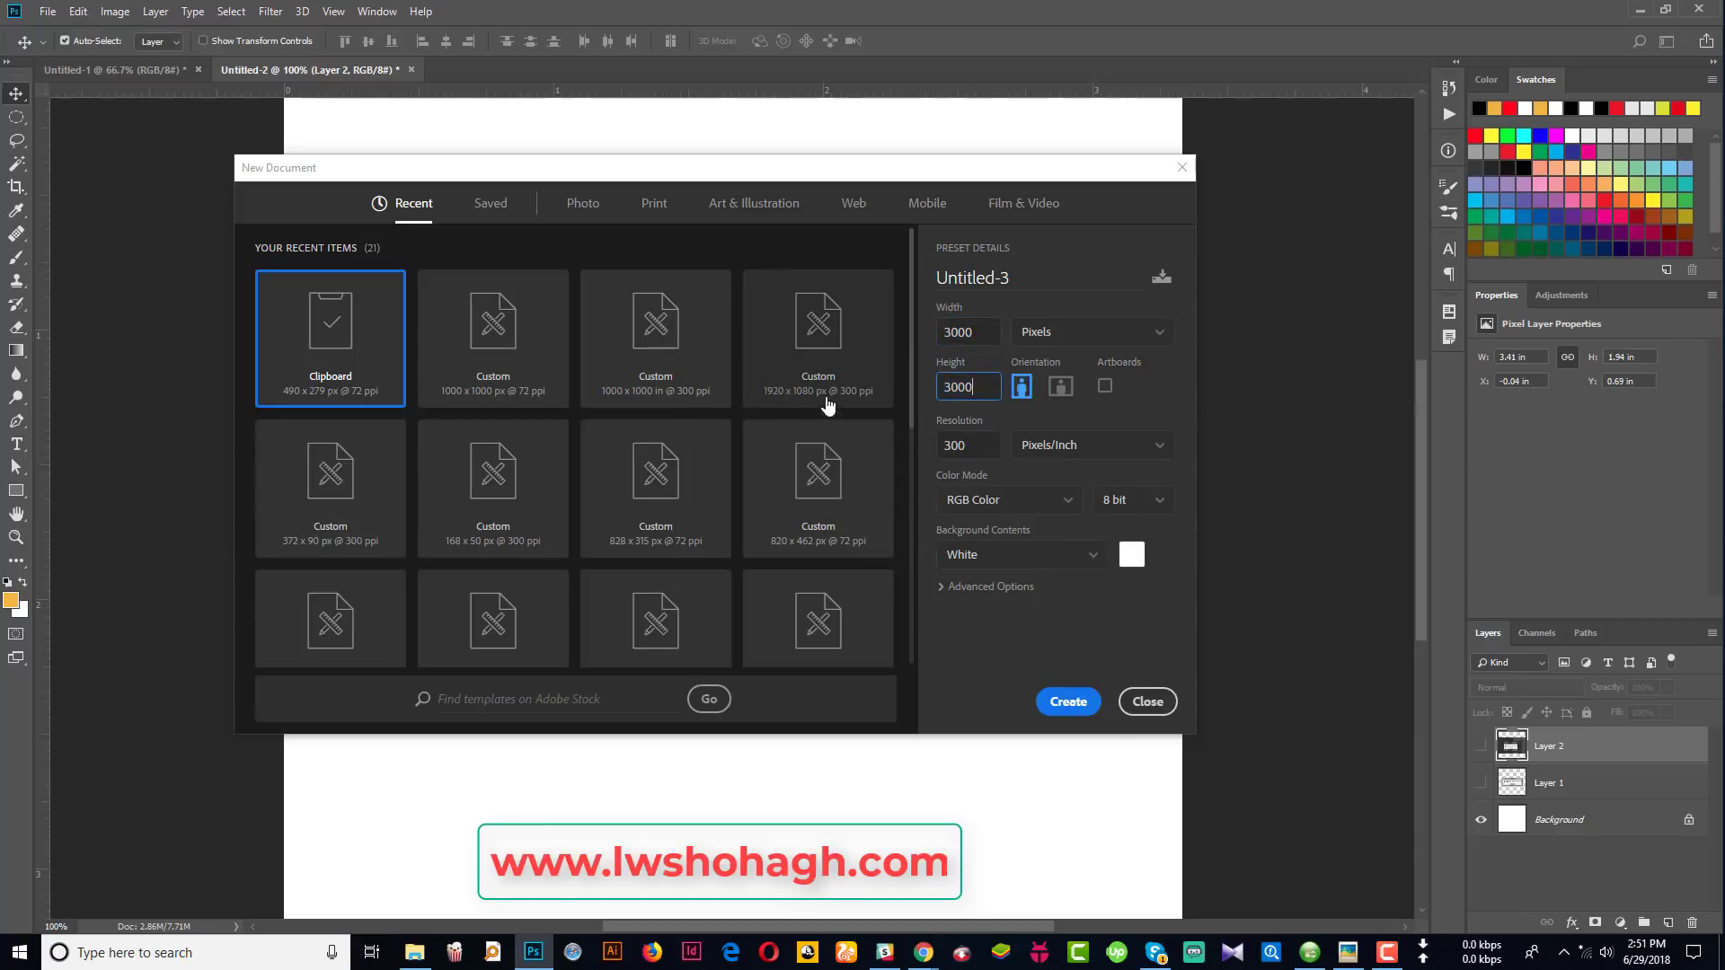
left_click(1067, 704)
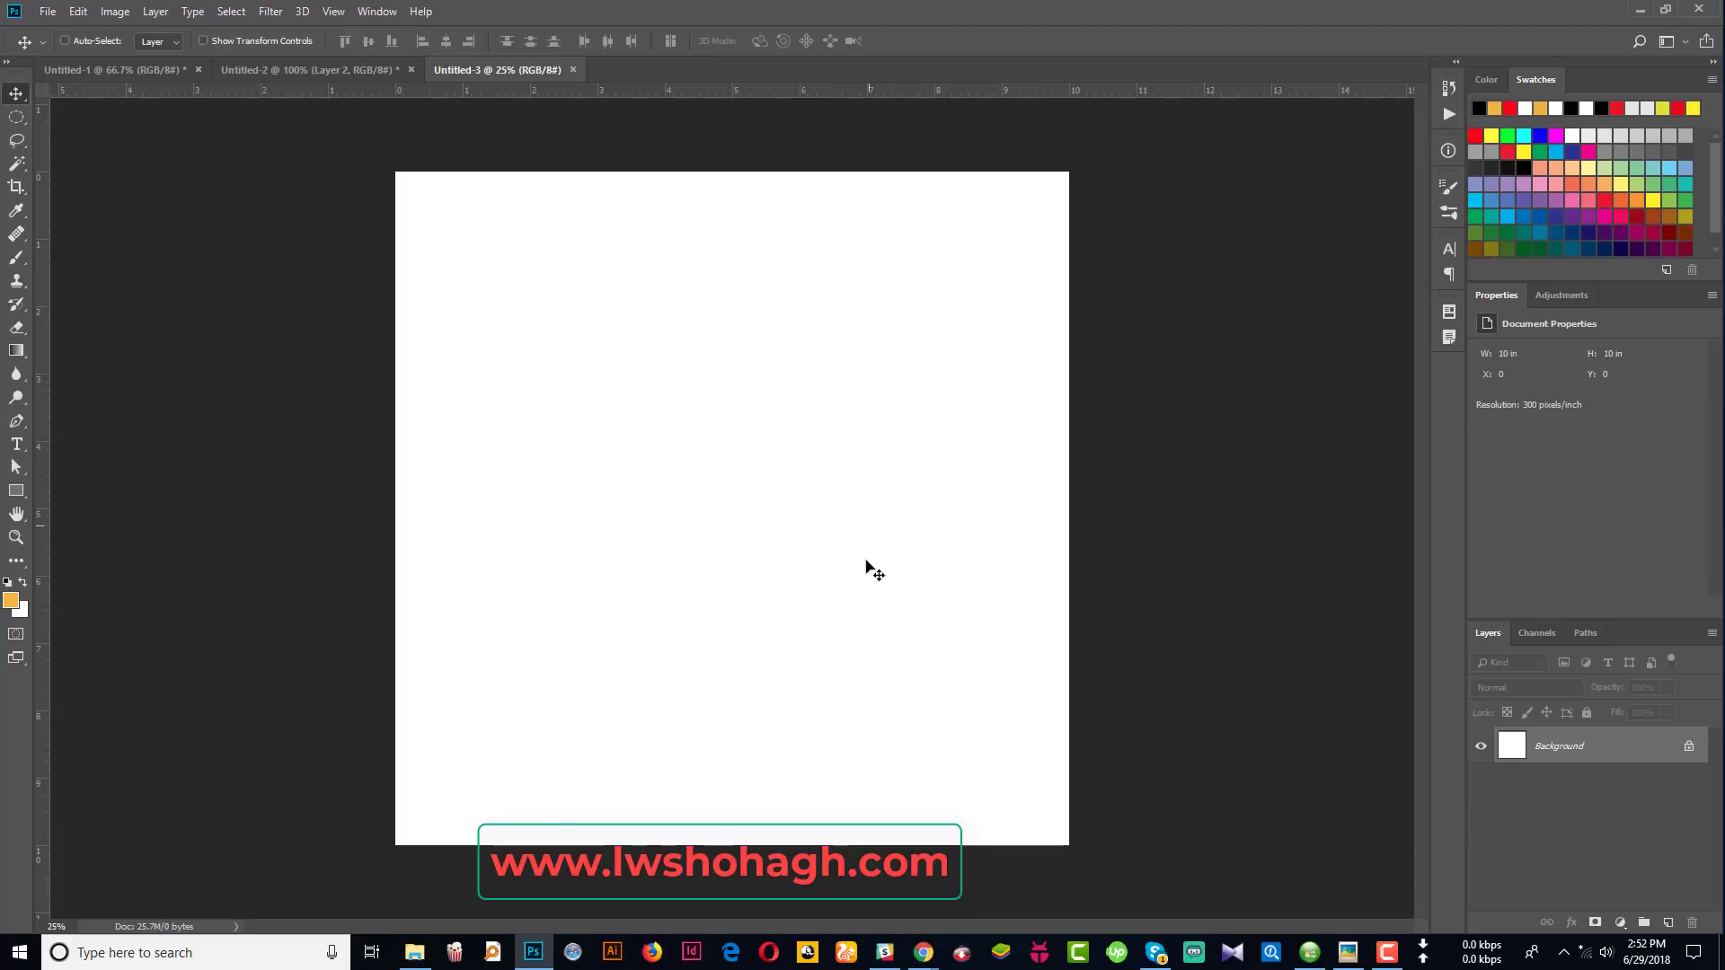
Step: In File Explorer, visit Documents, then return to This PC and select Local Disk (C:)
left_click(415, 954)
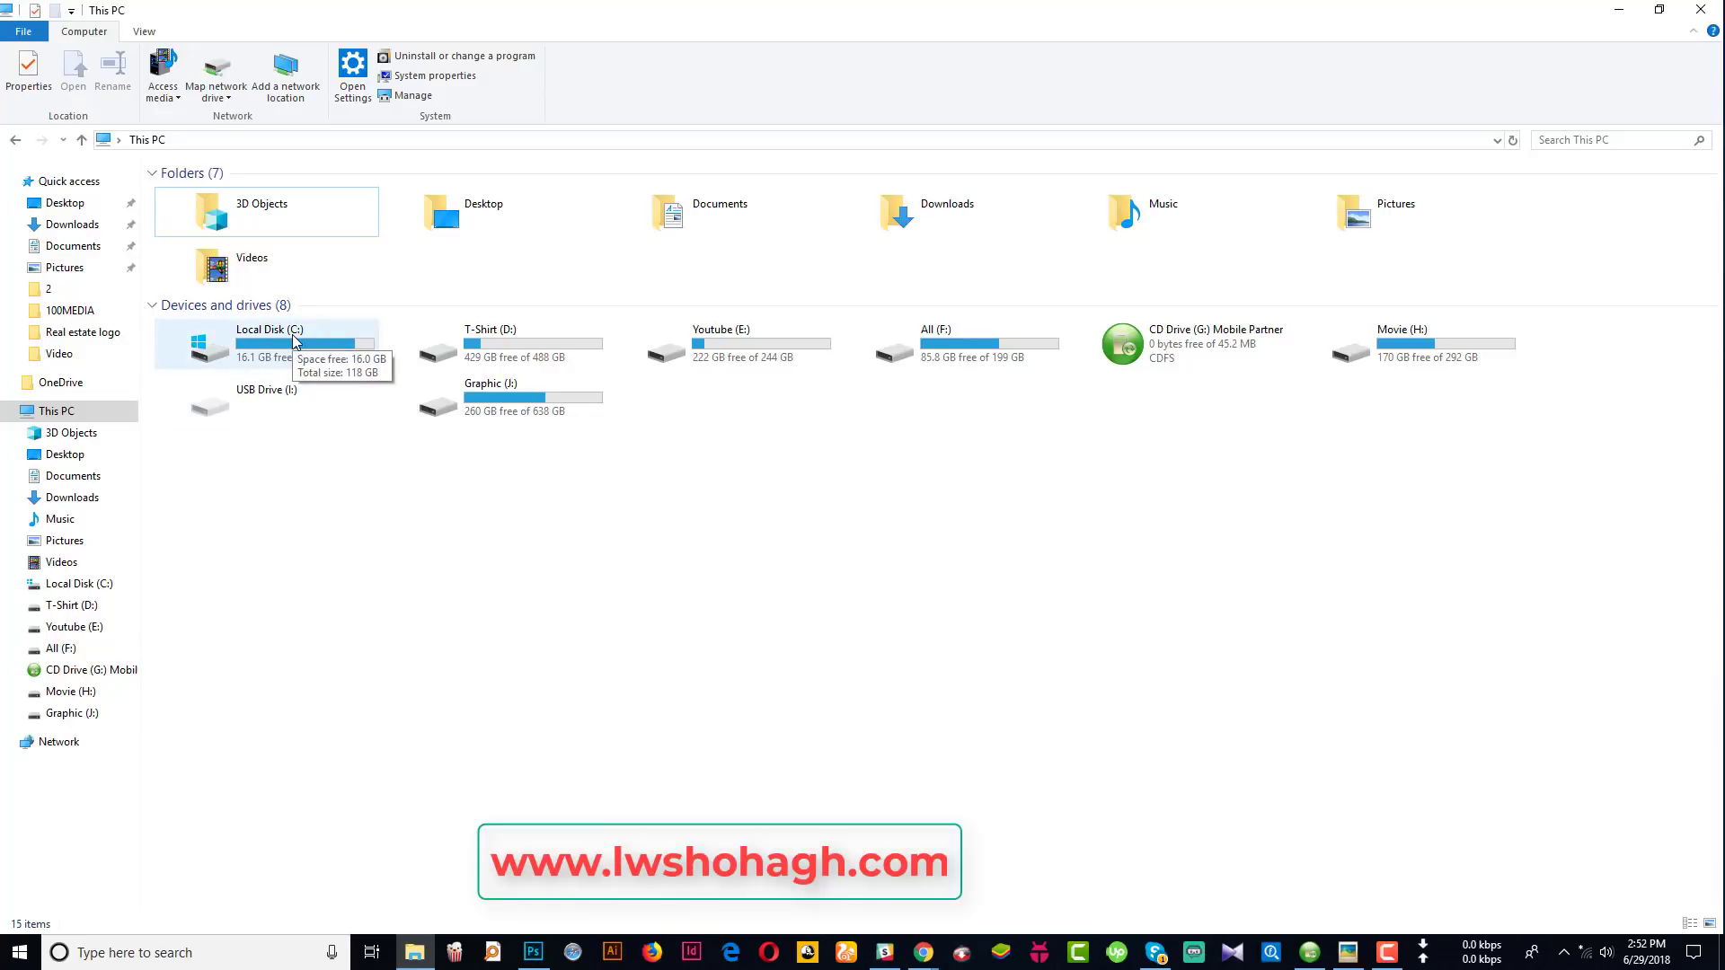
left_click(85, 224)
left_click(85, 245)
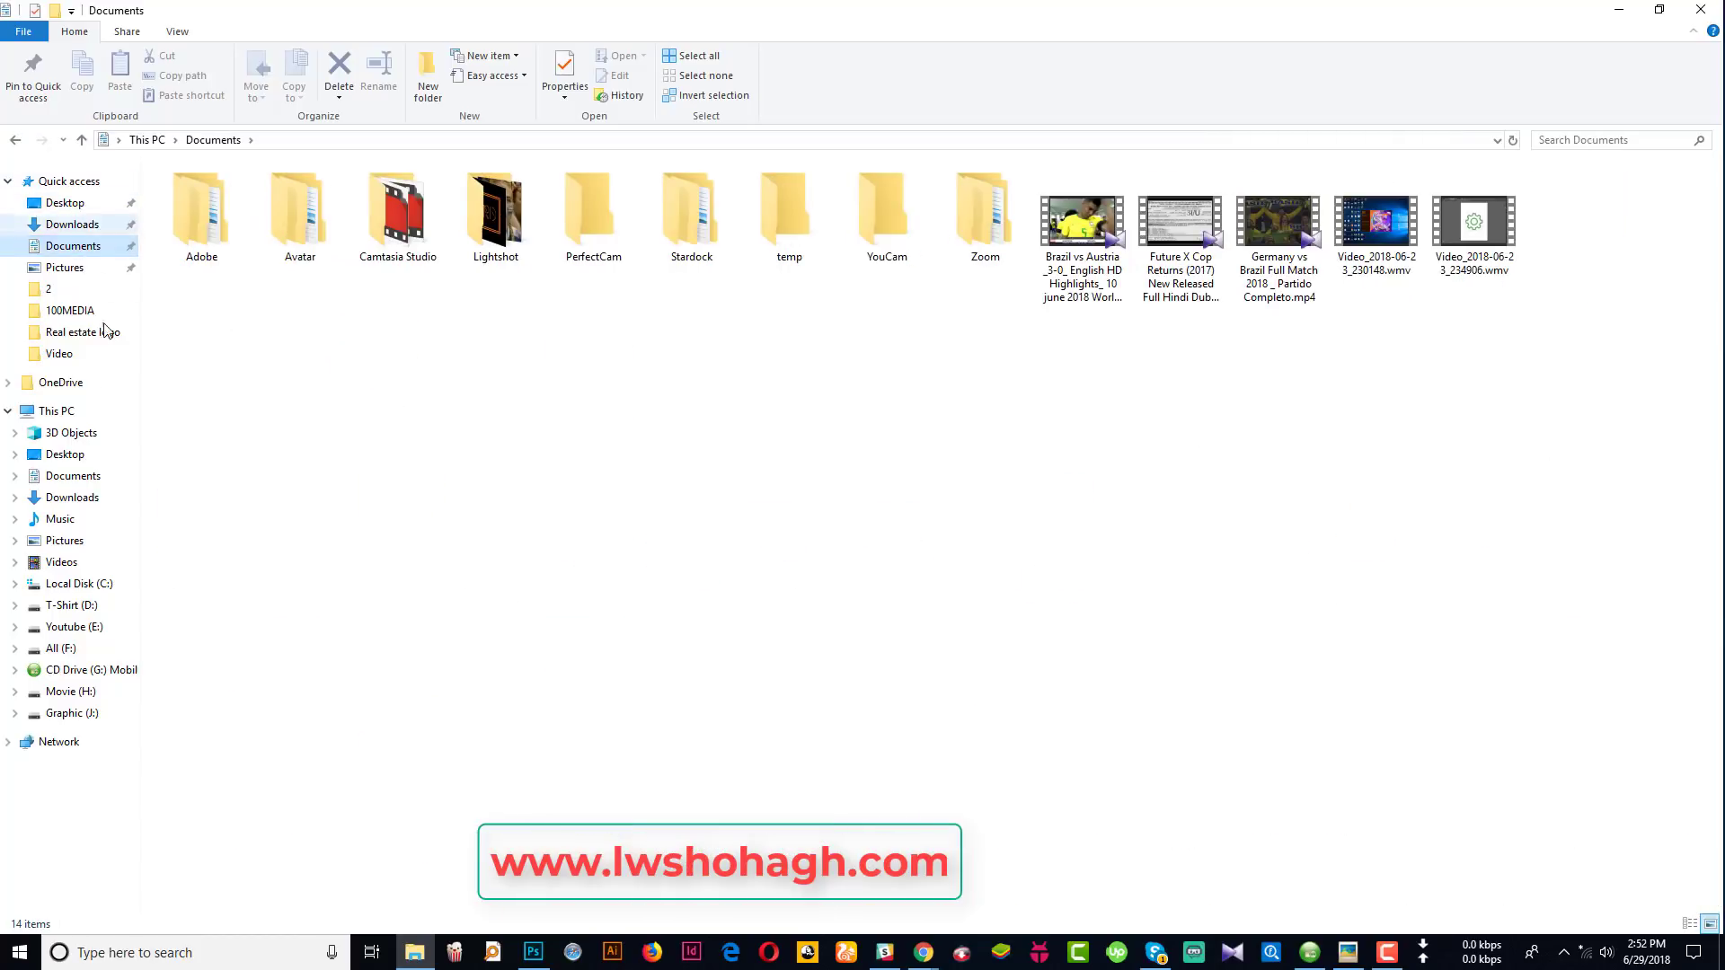
left_click(95, 410)
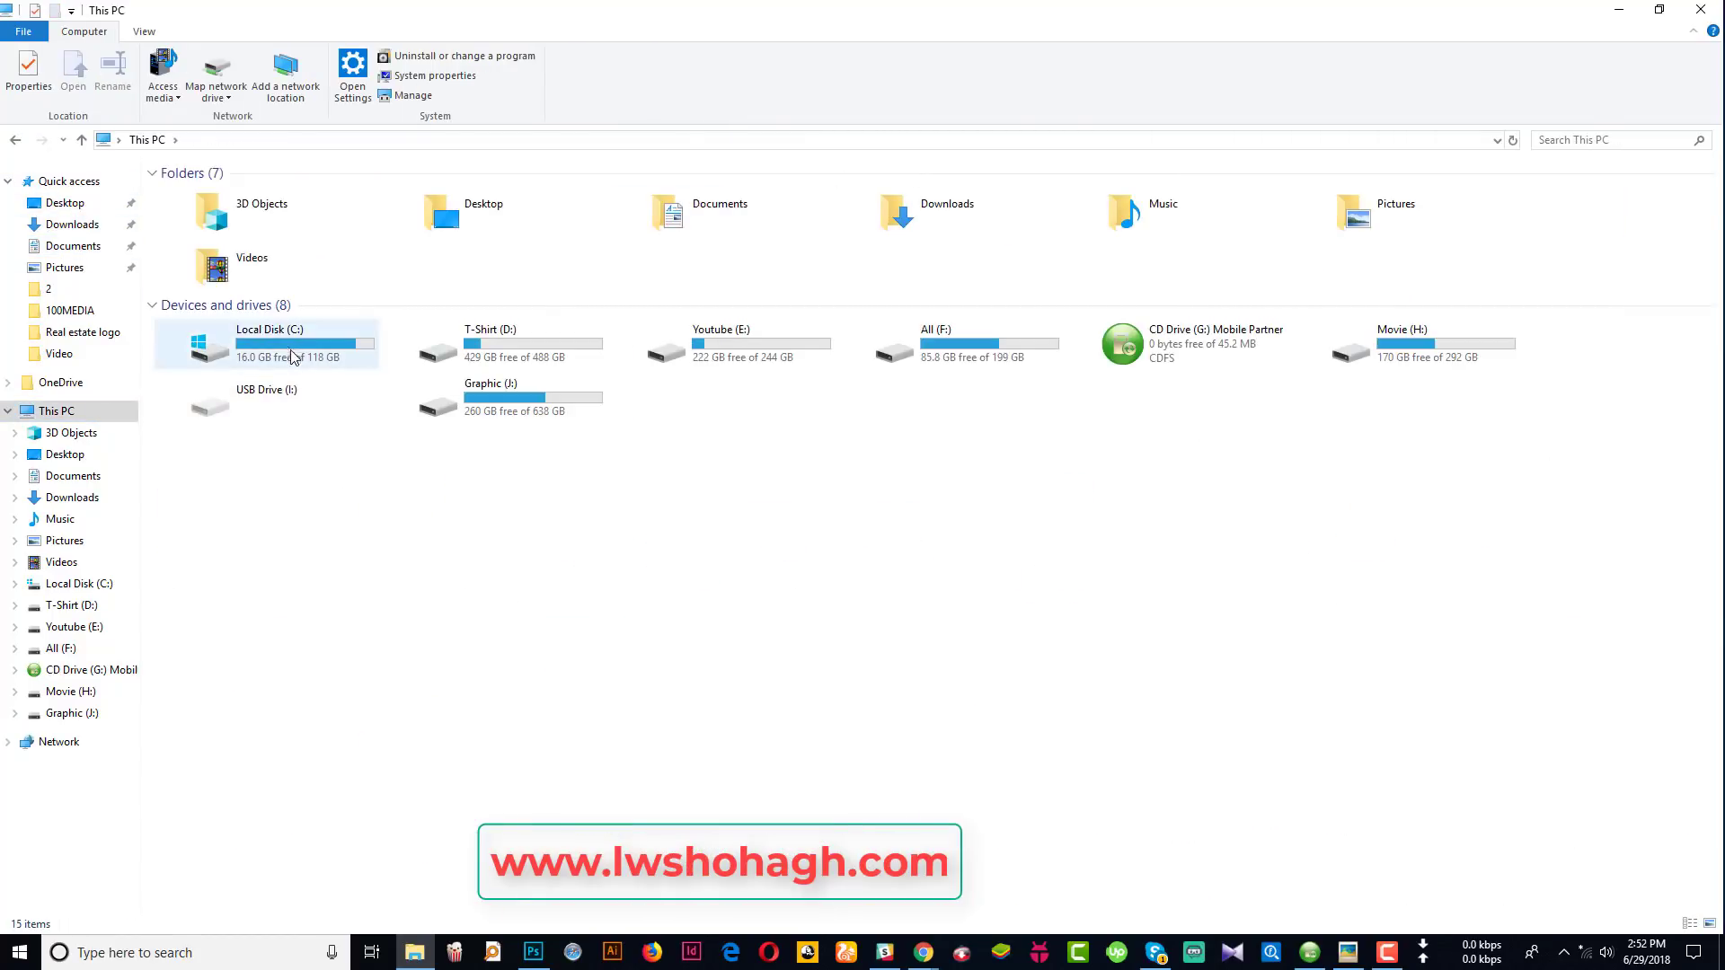
left_click(293, 353)
Step: Launch Disk Cleanup from the Local Disk (C:) properties
right_click(289, 350)
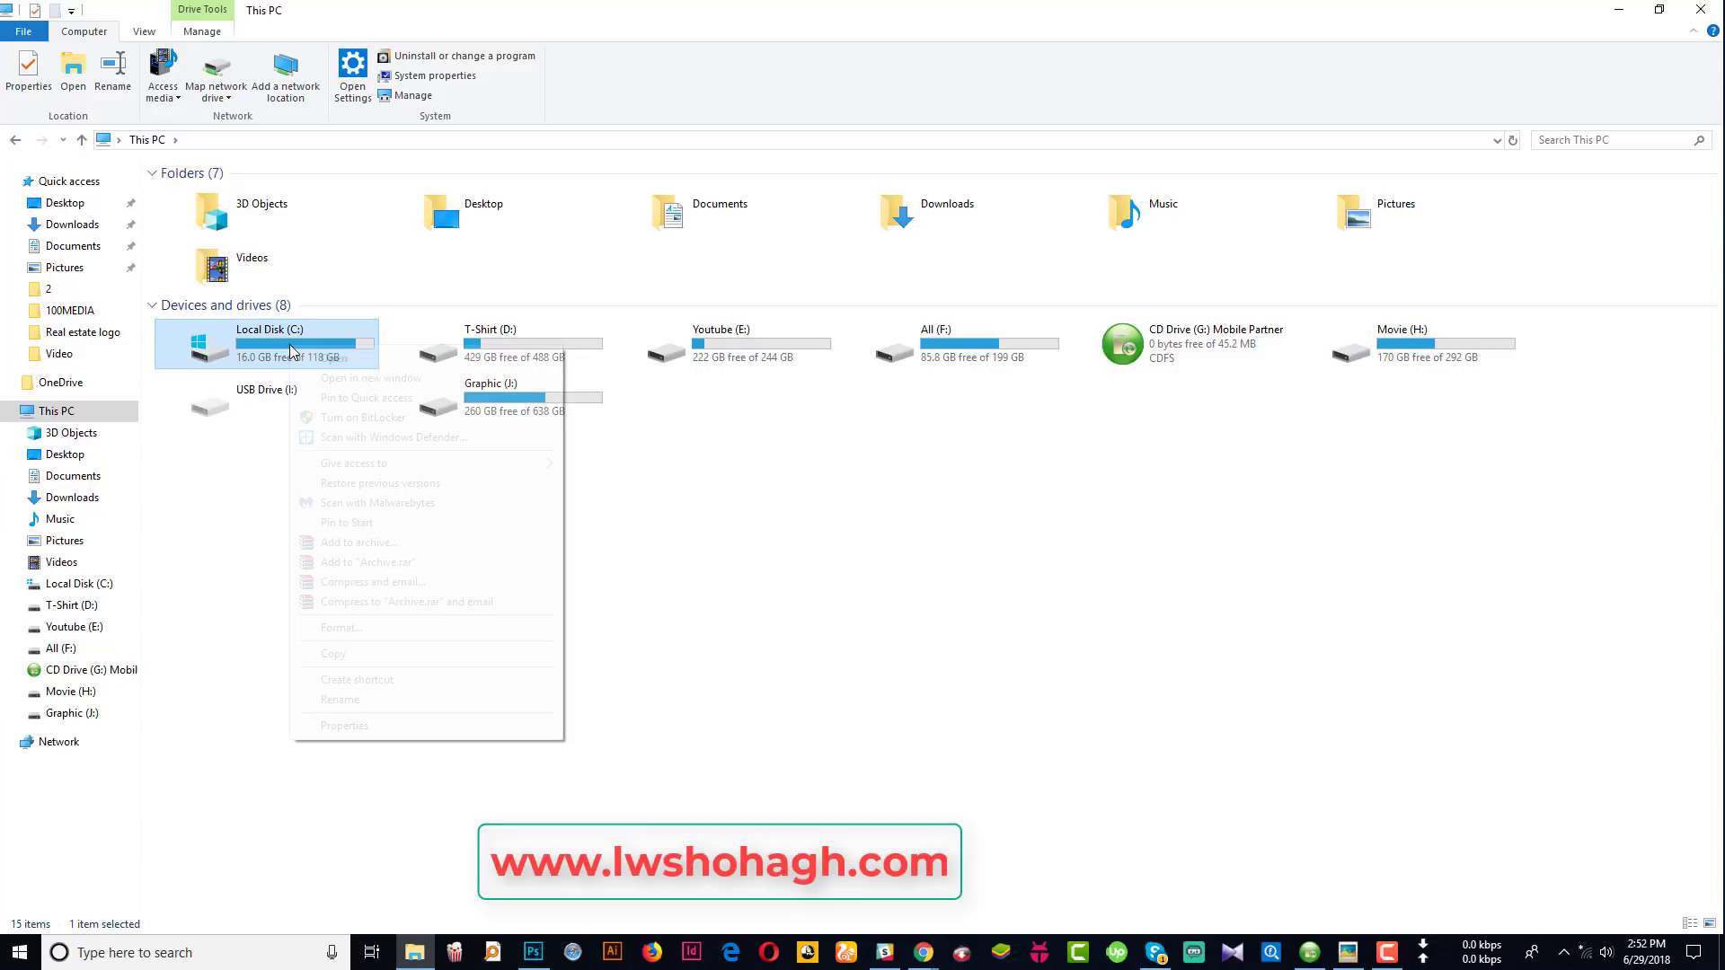
left_click(345, 726)
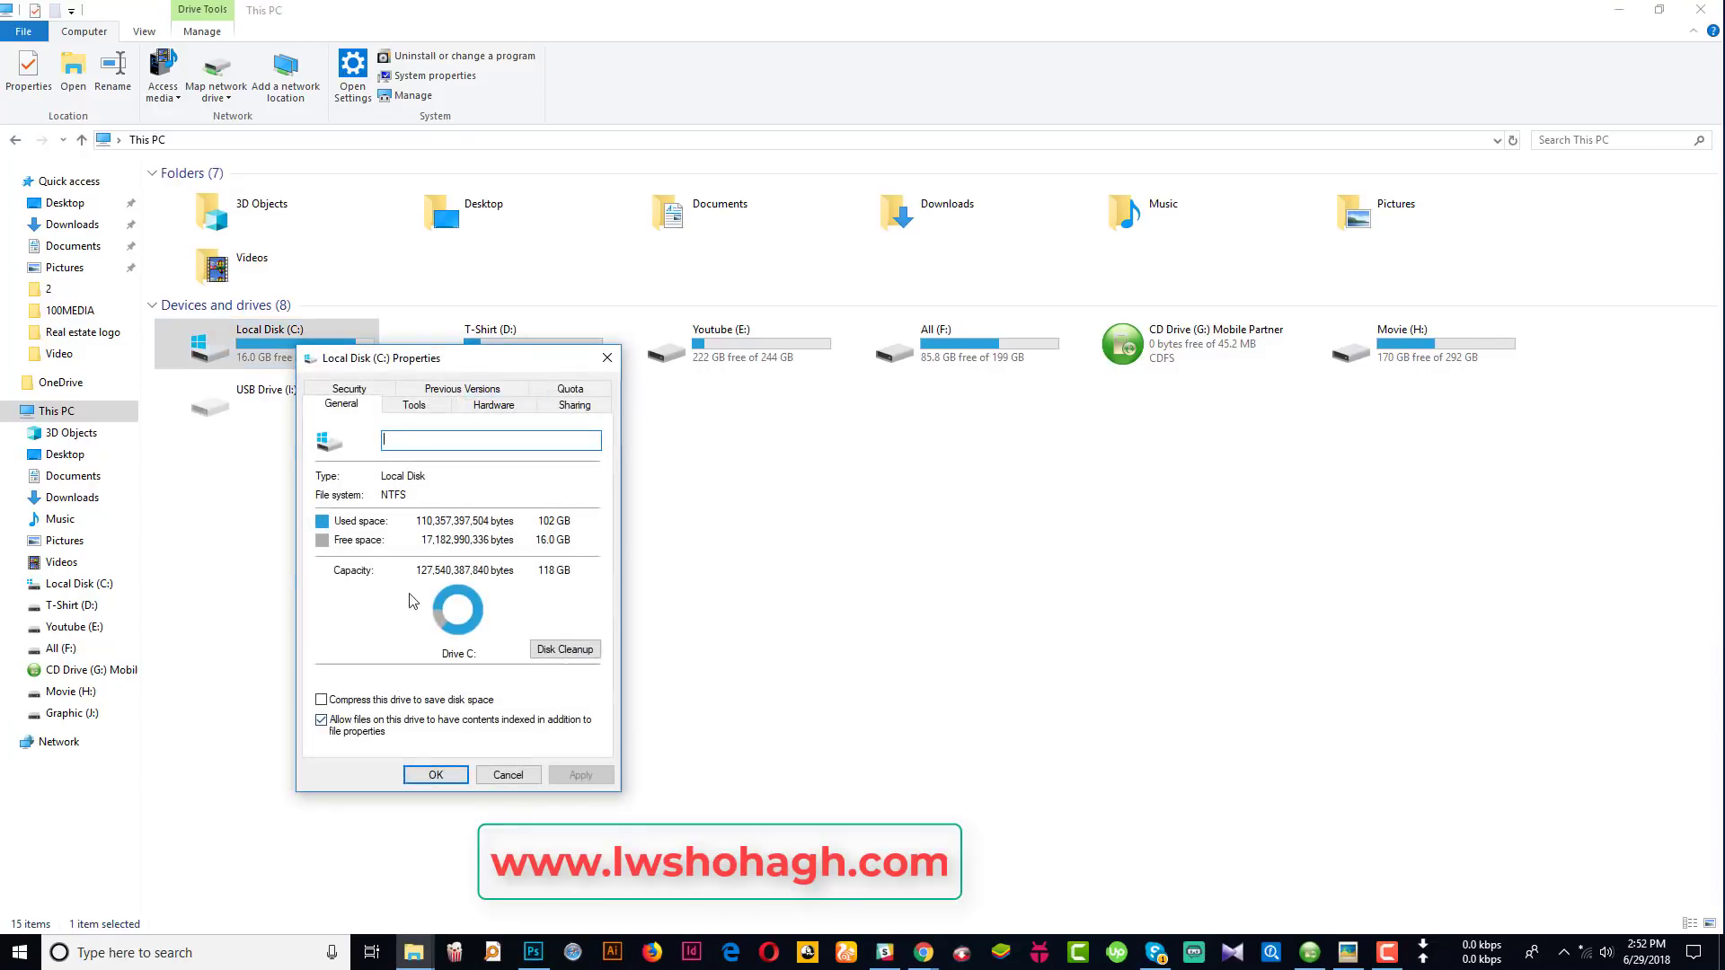
left_click(553, 653)
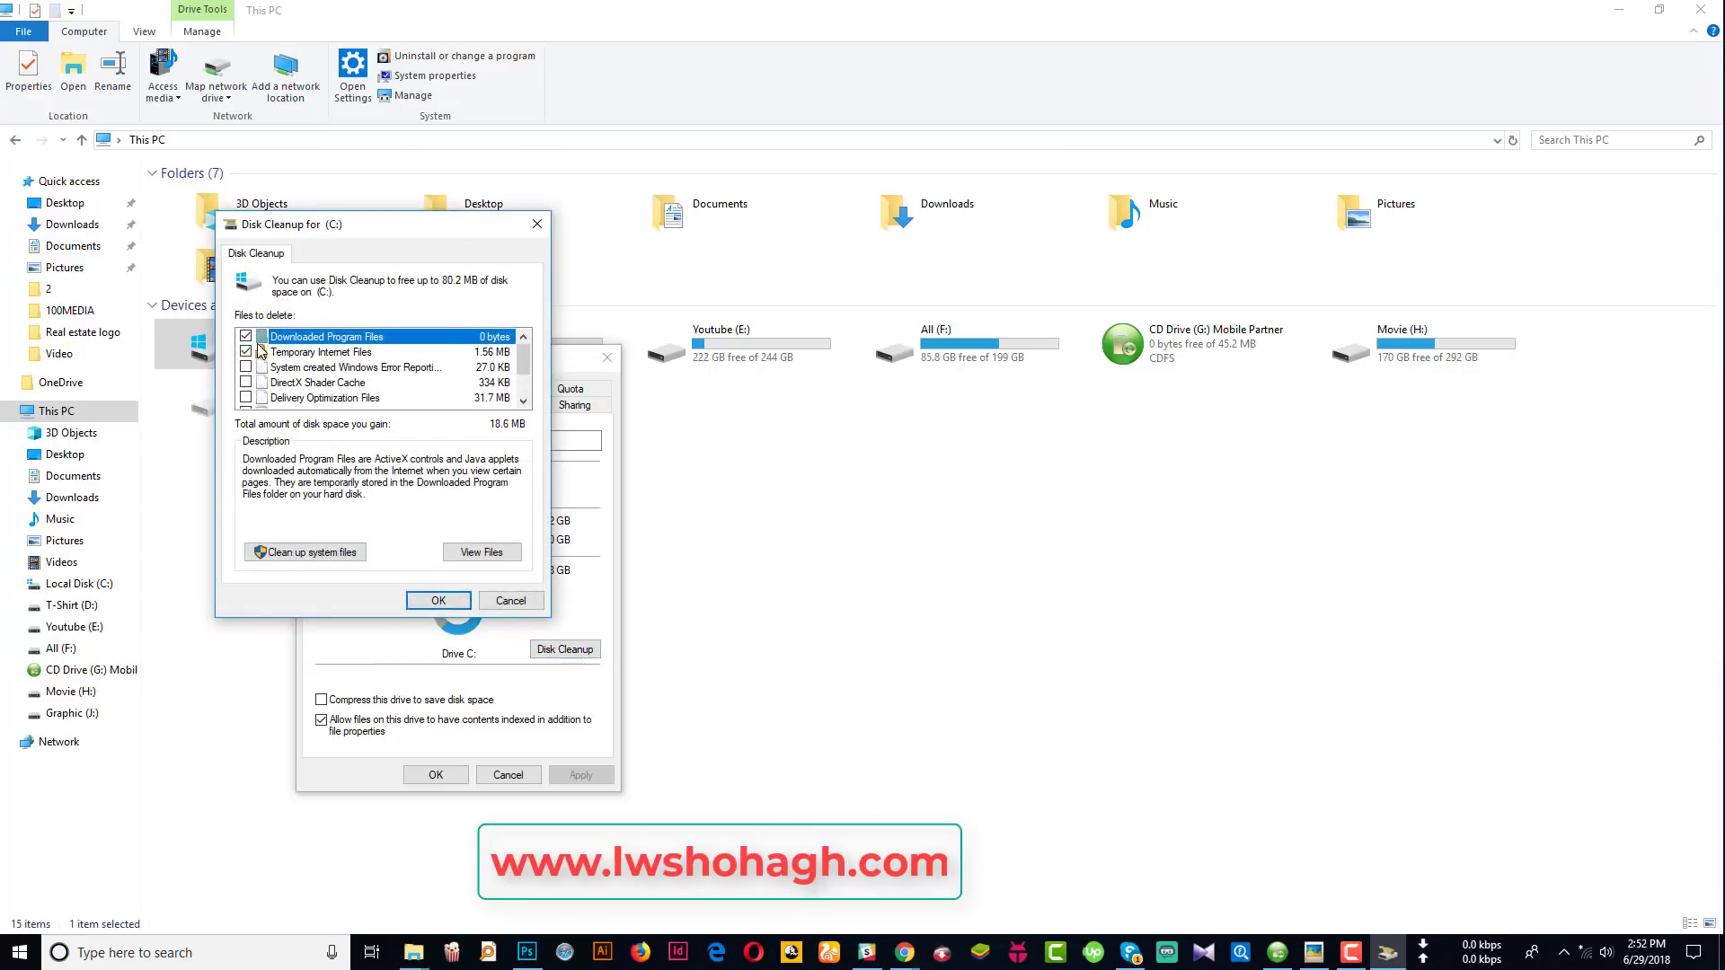
Step: Tick error reports, shader cache, temporary files, Recycle Bin and delivery optimization, then delete them
left_click(246, 367)
left_click(245, 382)
scroll(246, 399, "down", 1)
left_click(245, 381)
left_click(245, 368)
left_click(246, 351)
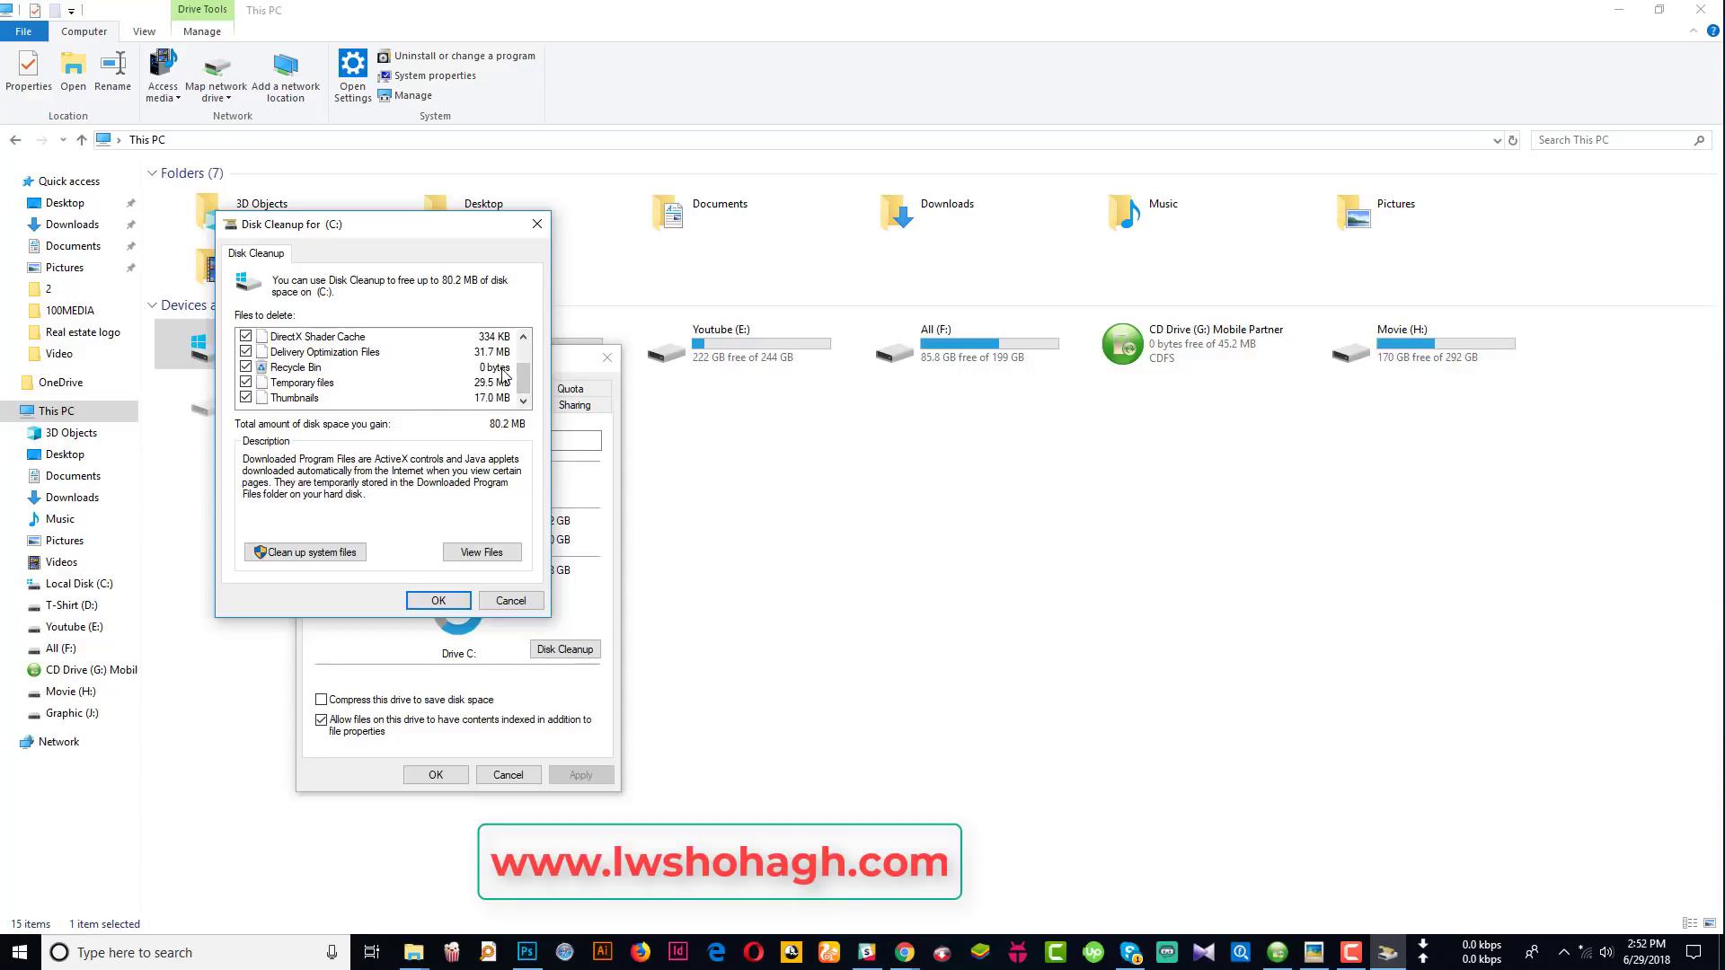
mouse_move(531, 392)
left_mouse_down()
mouse_move(530, 368)
mouse_move(529, 394)
left_mouse_up()
left_click(434, 602)
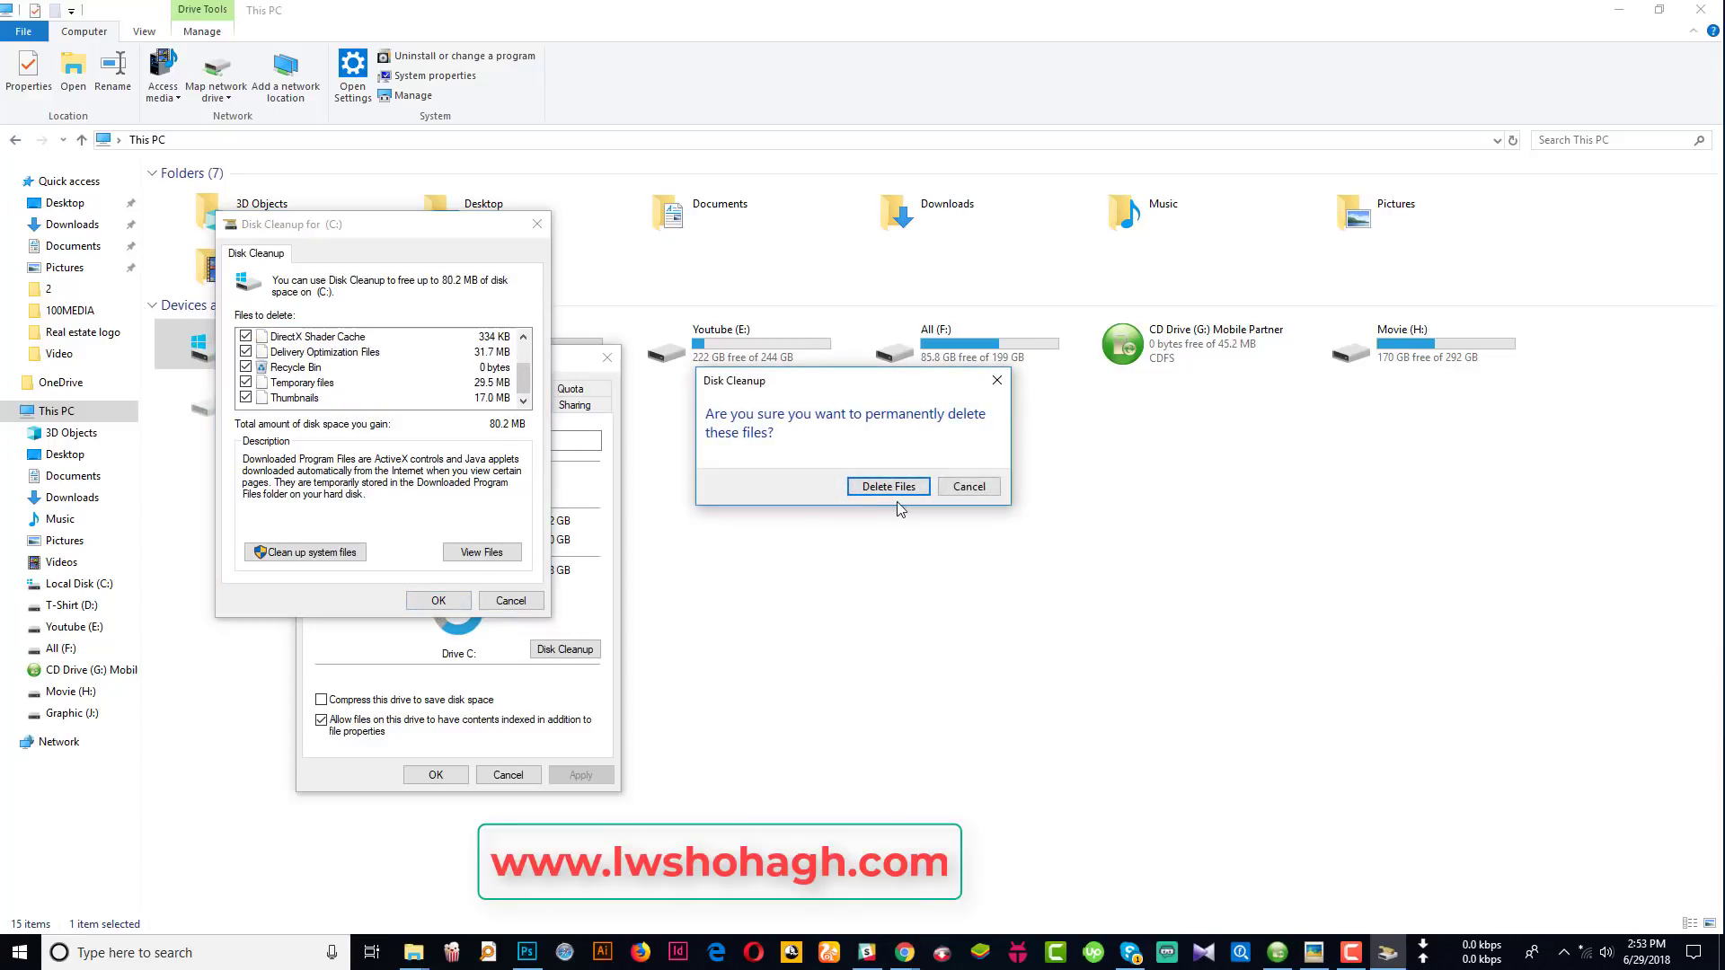
left_click(889, 490)
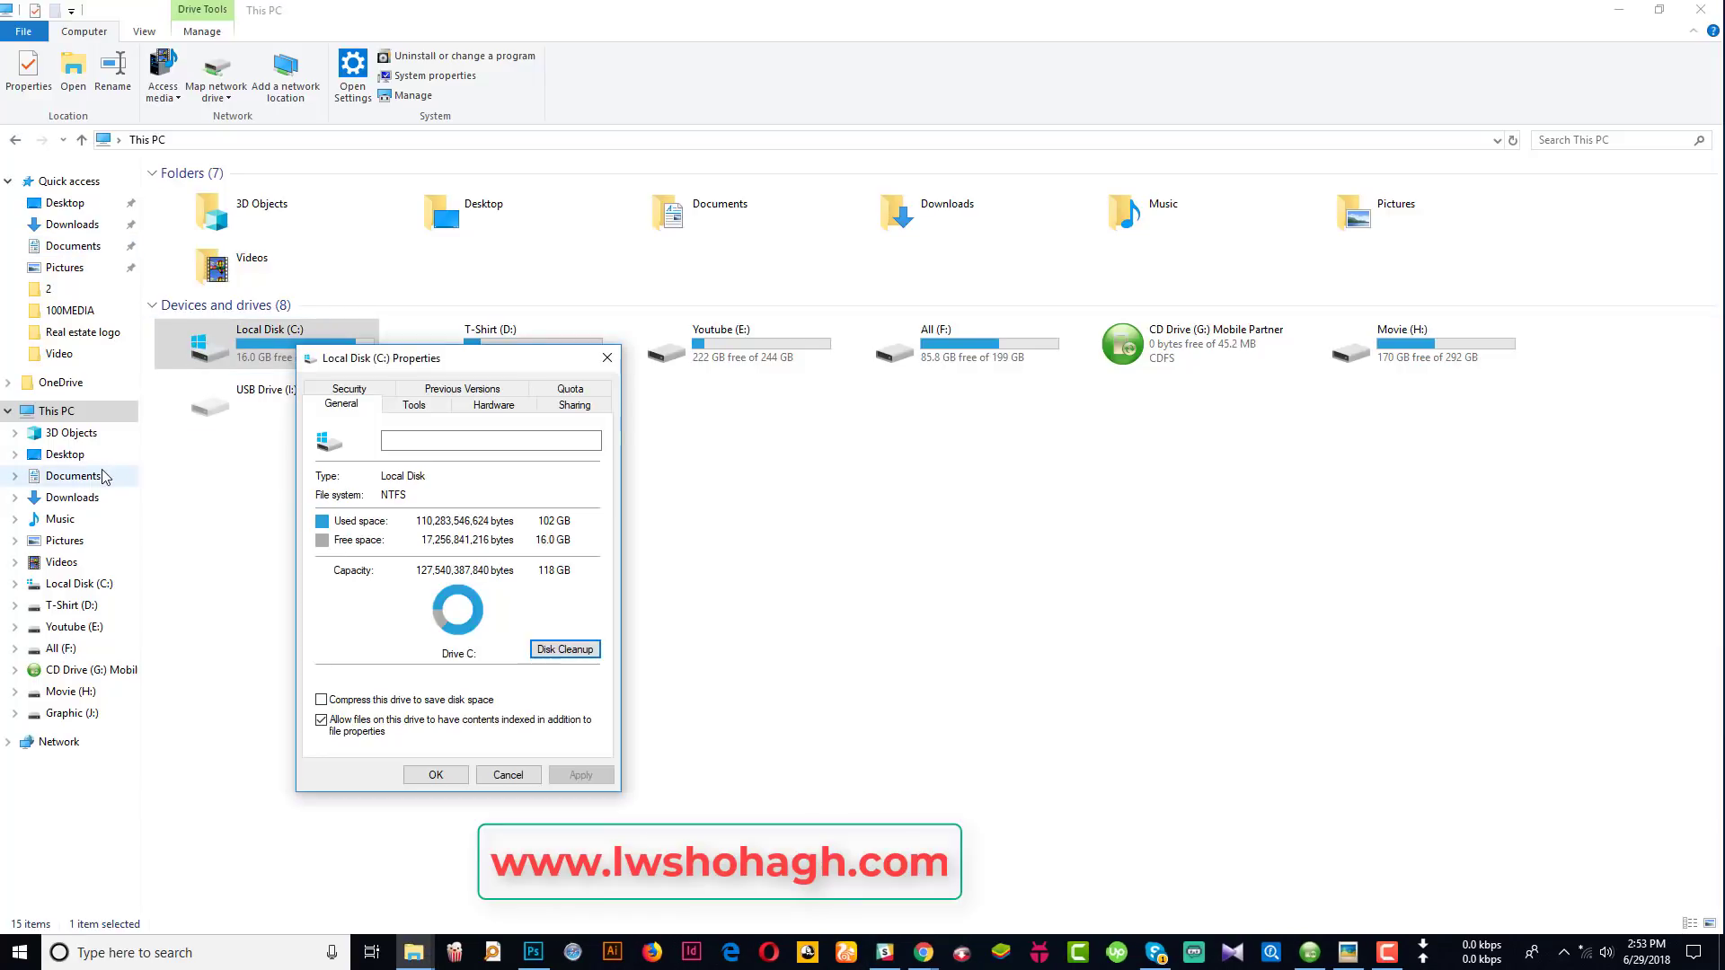
Step: Close C: properties and lower Photoshop's Performance RAM allowance to 2156 MB (70%)
left_click(607, 358)
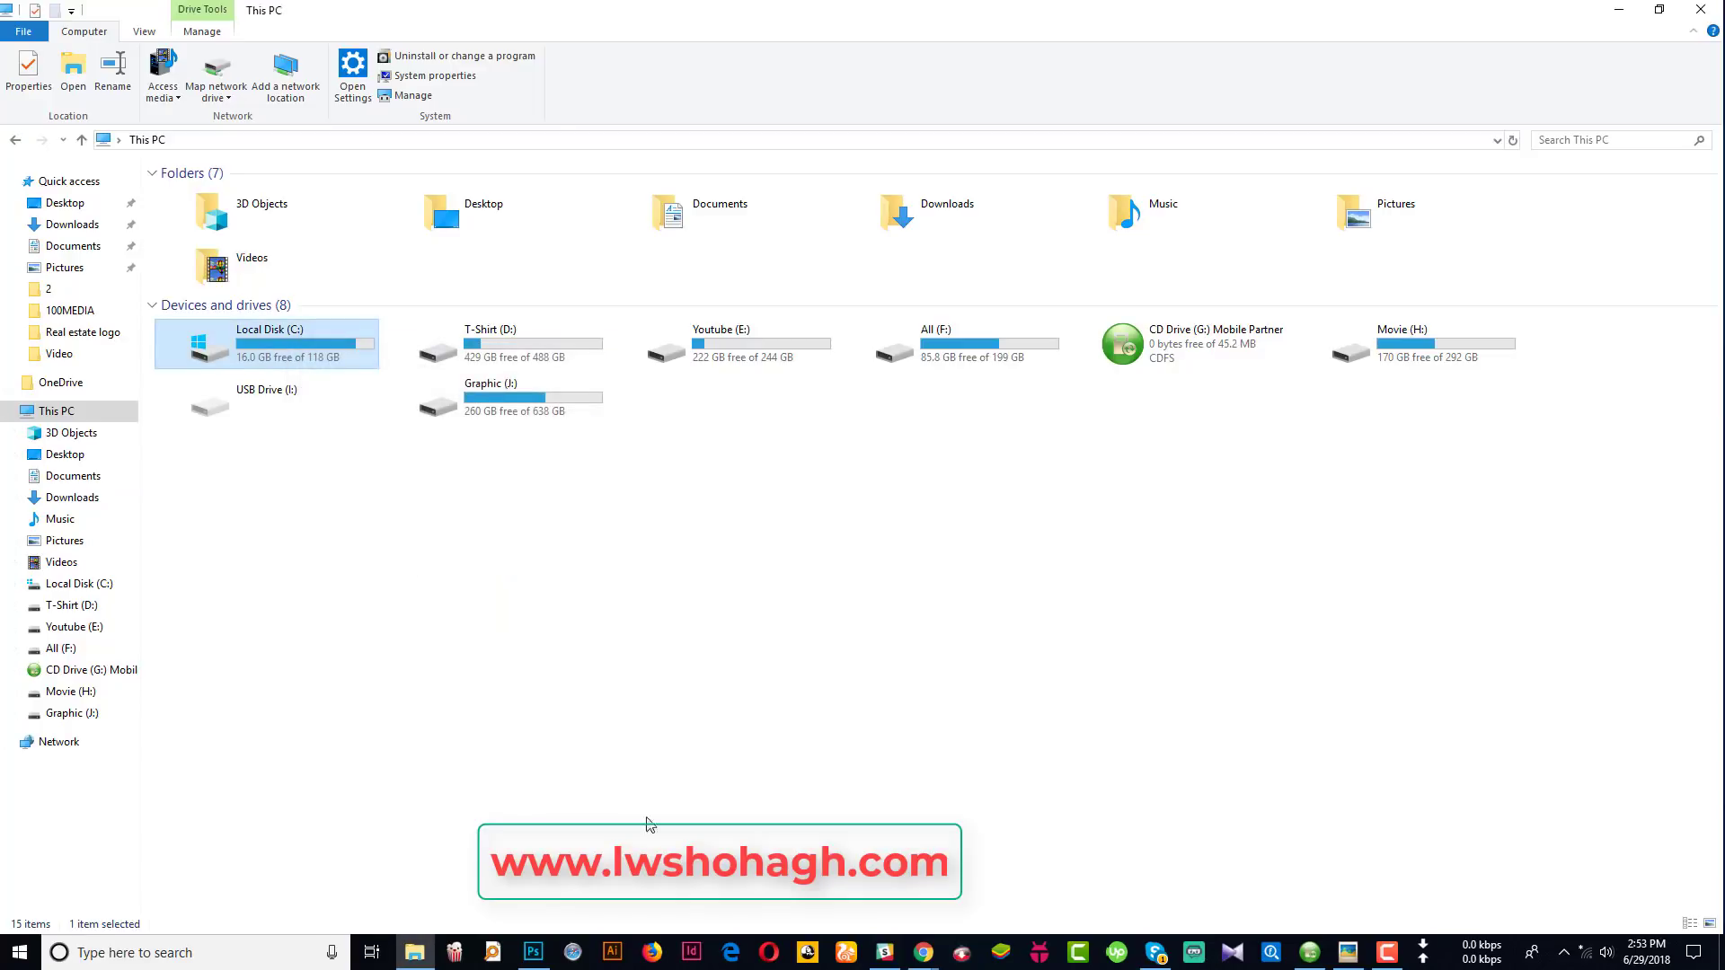
left_click(537, 963)
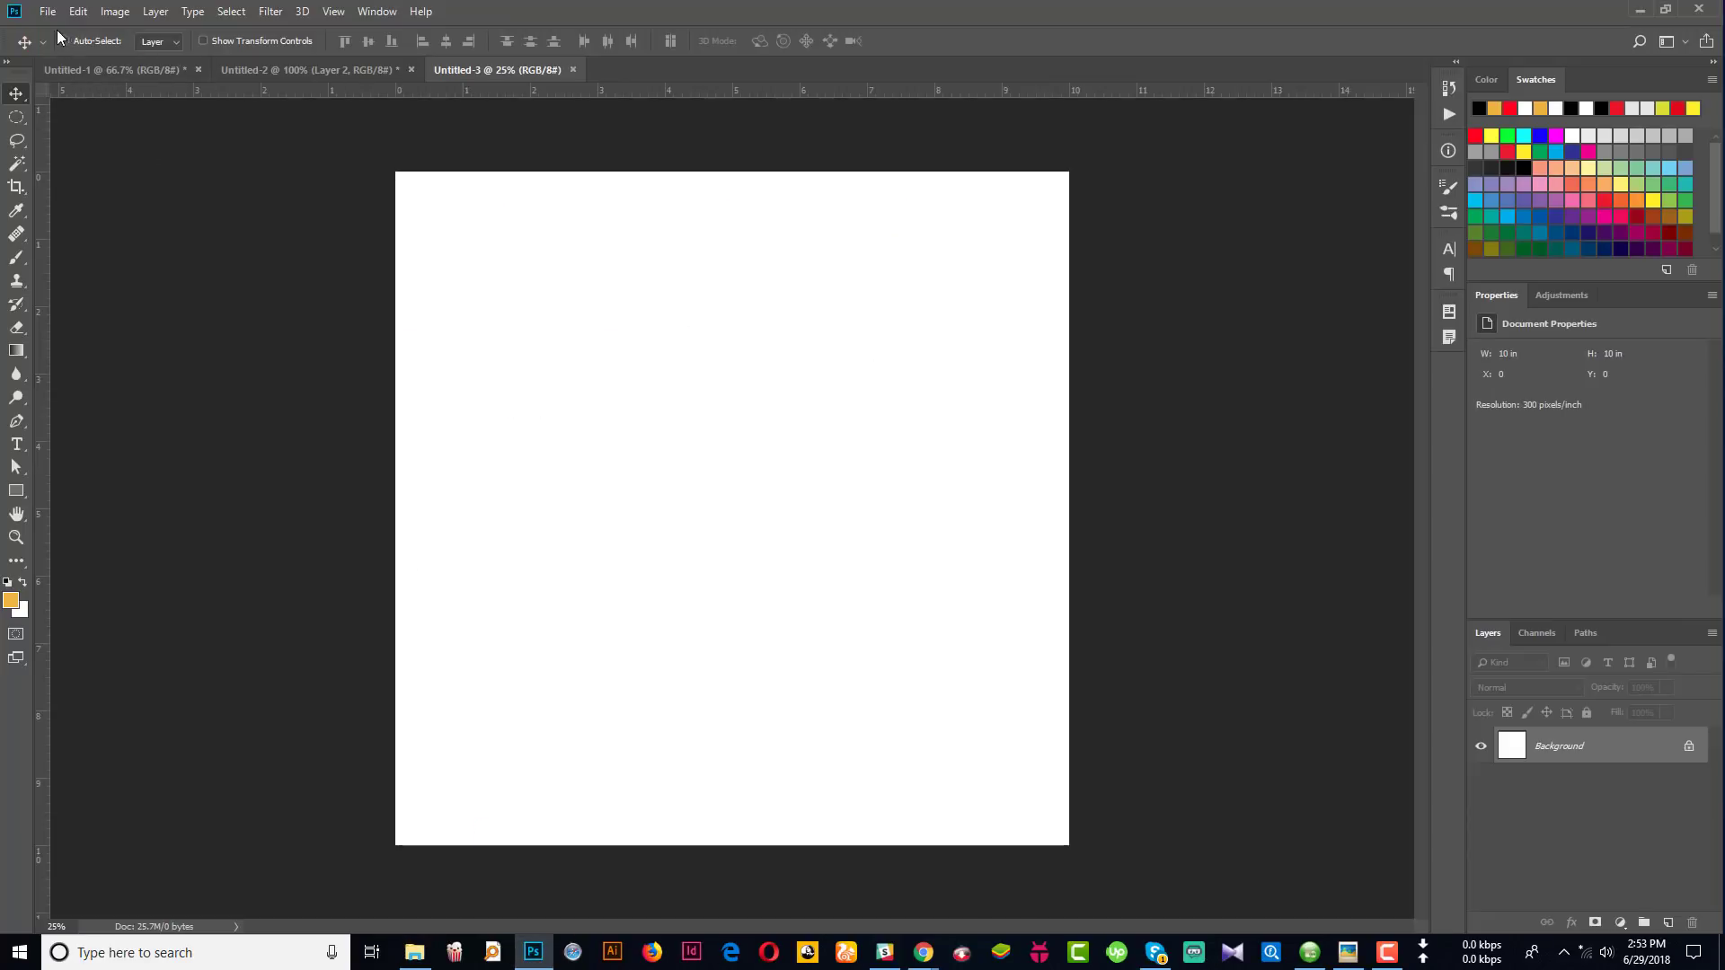
left_click(77, 11)
mouse_move(205, 736)
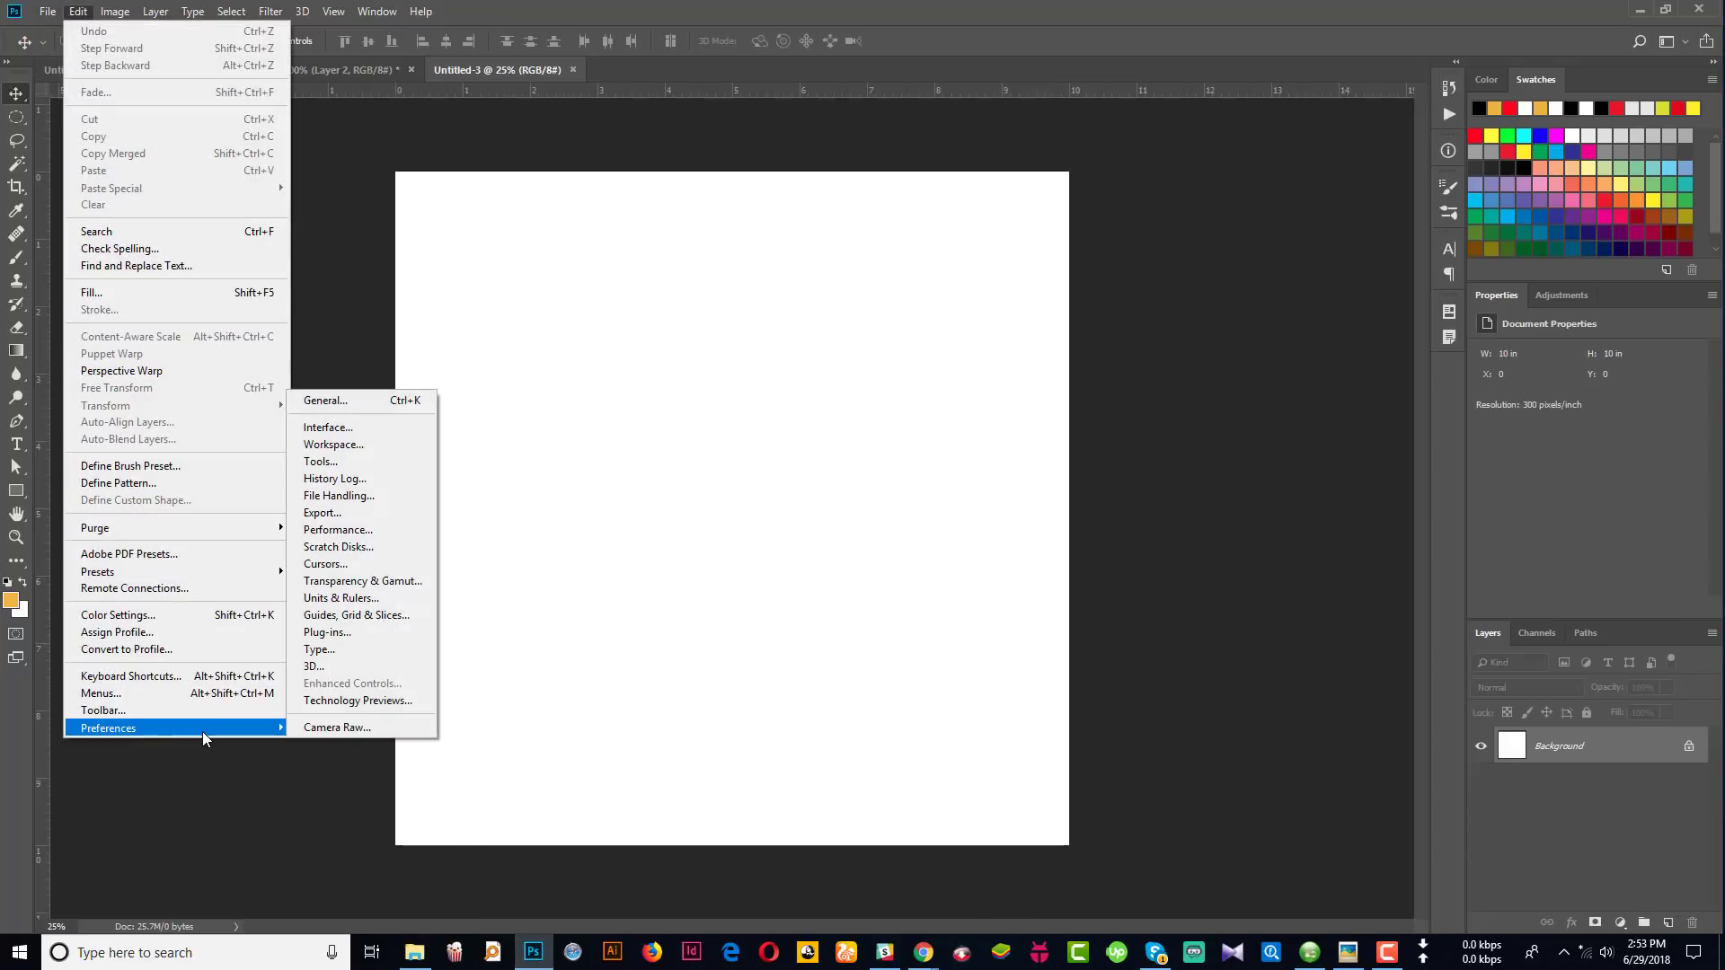
left_click(395, 532)
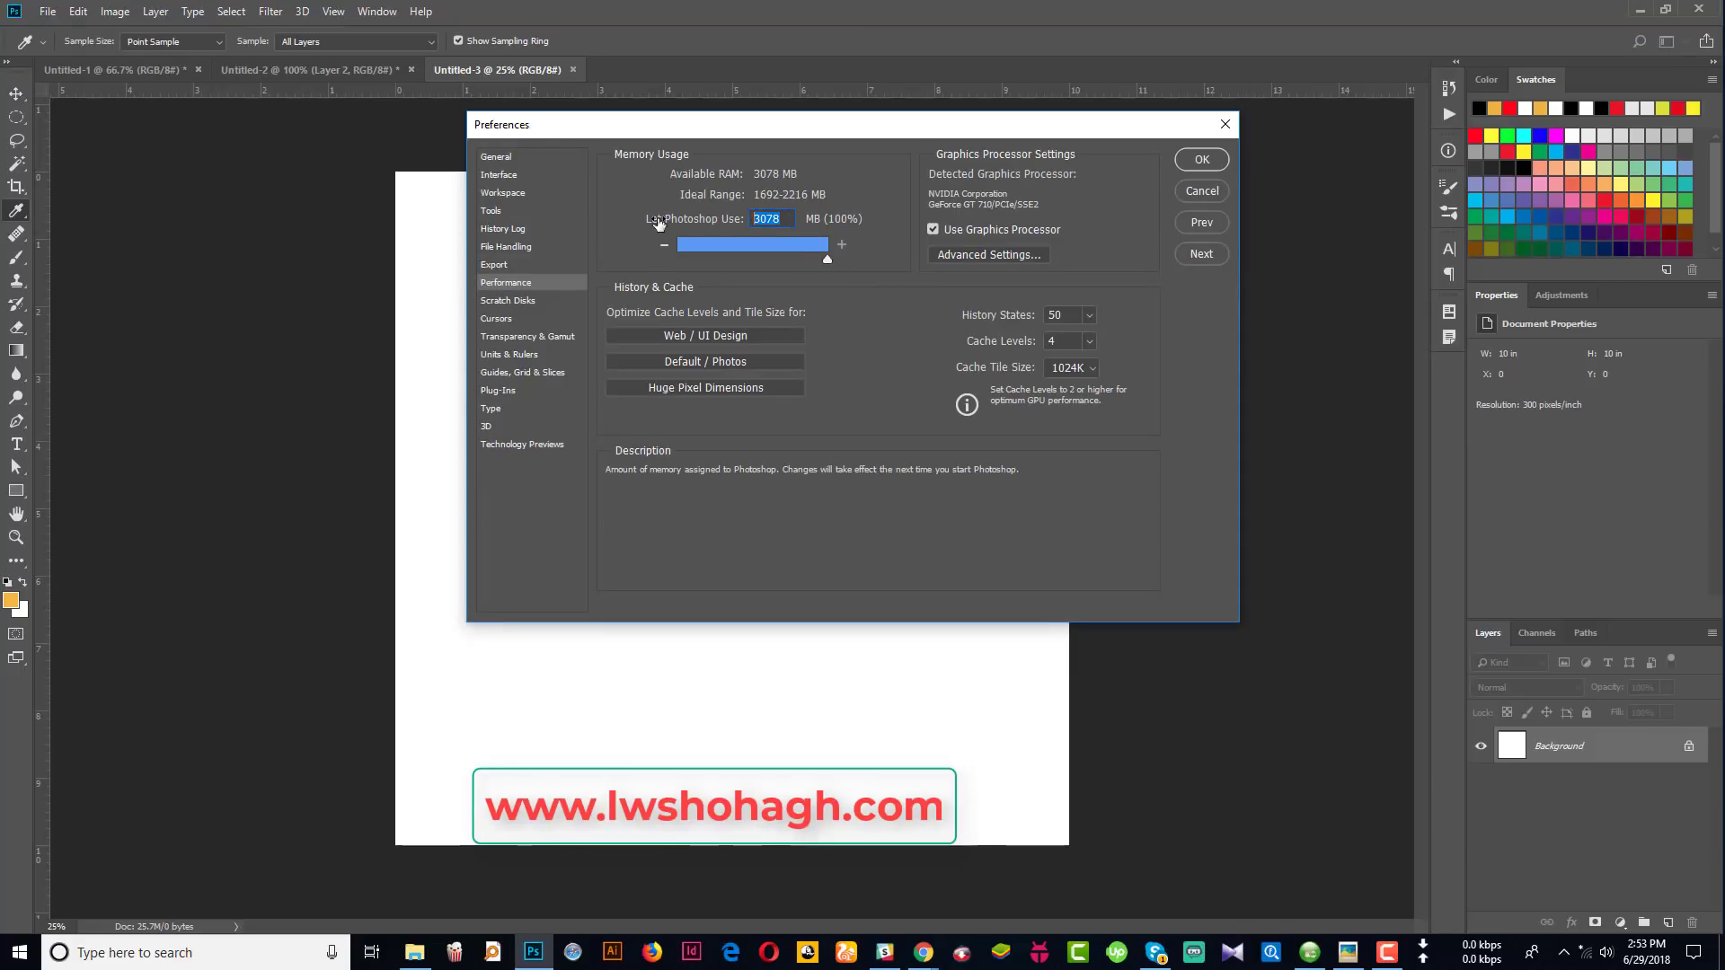
left_click_drag(827, 260, 782, 262)
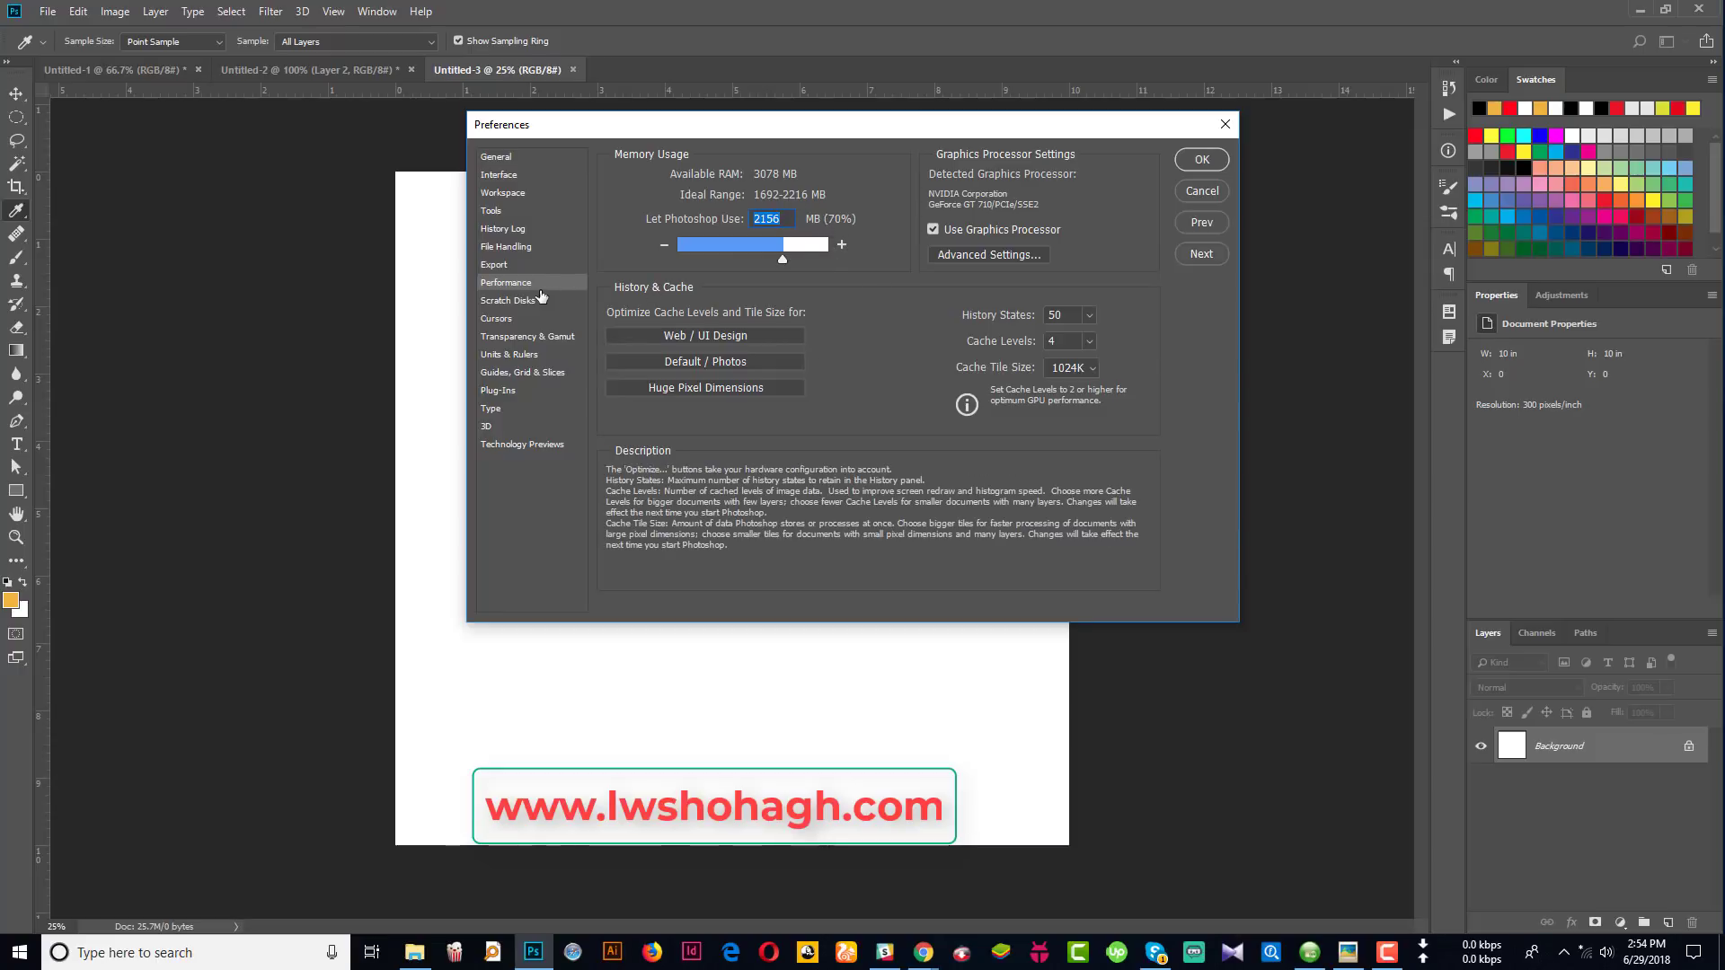
Step: In Scratch Disks preferences, enable D:\ (429.29GB free) alongside C:\
left_click(509, 302)
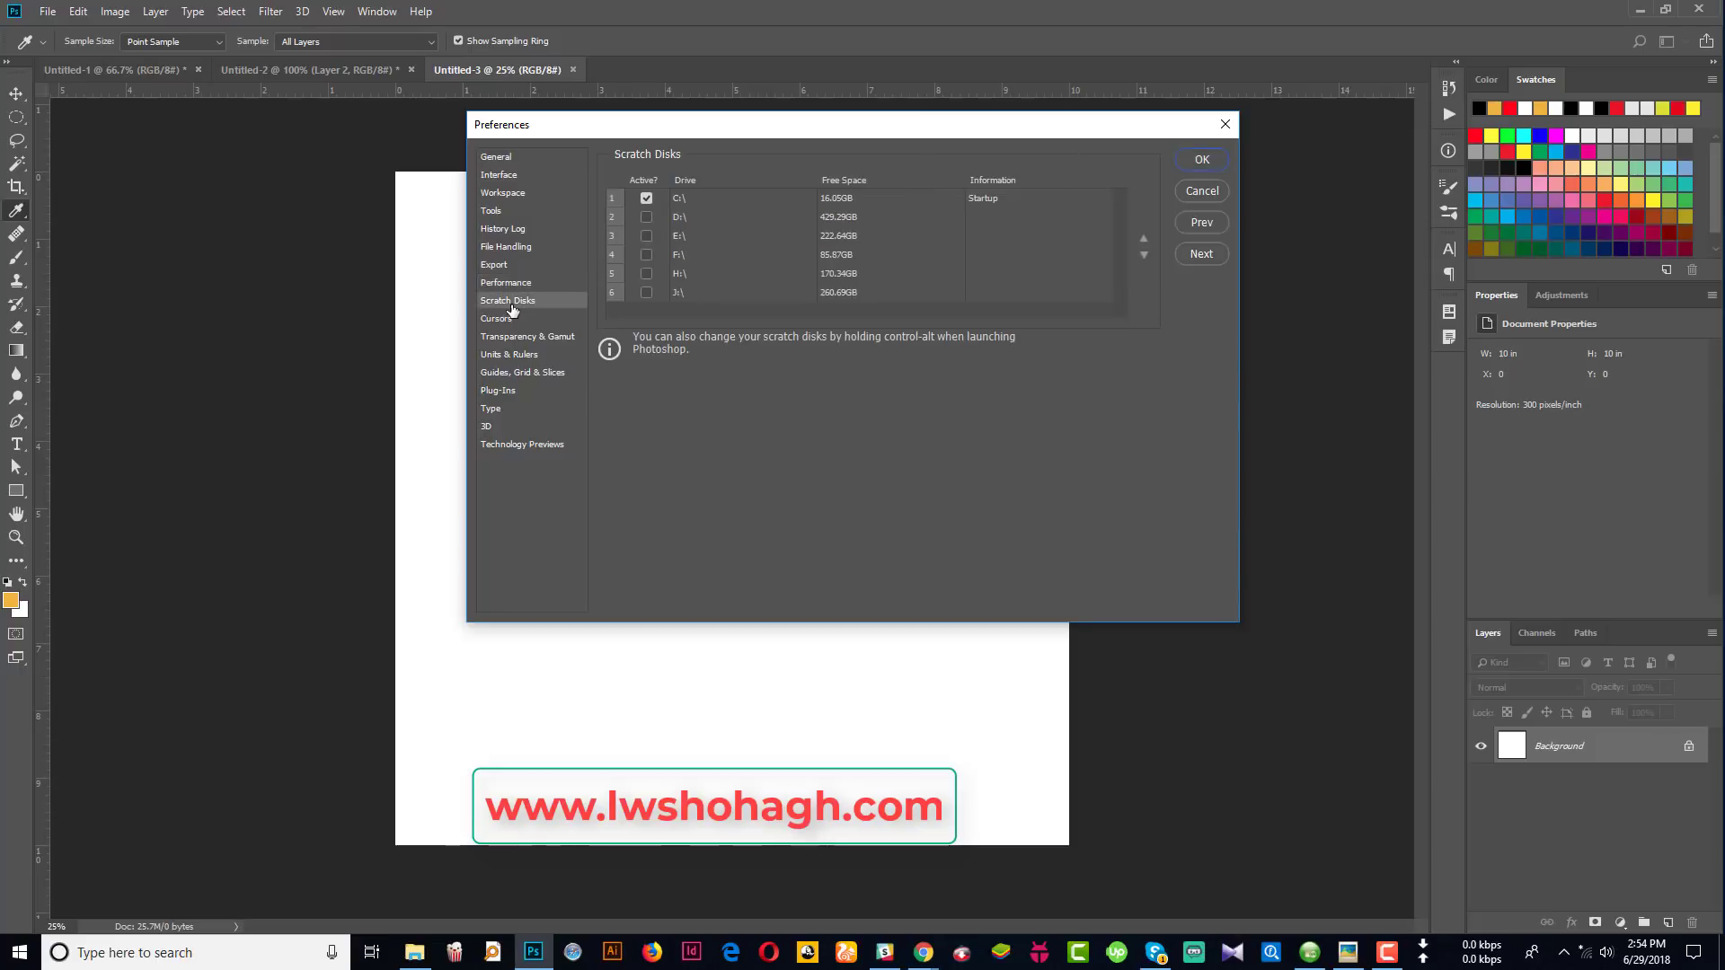
left_click(647, 217)
left_click(849, 198)
left_click(839, 223)
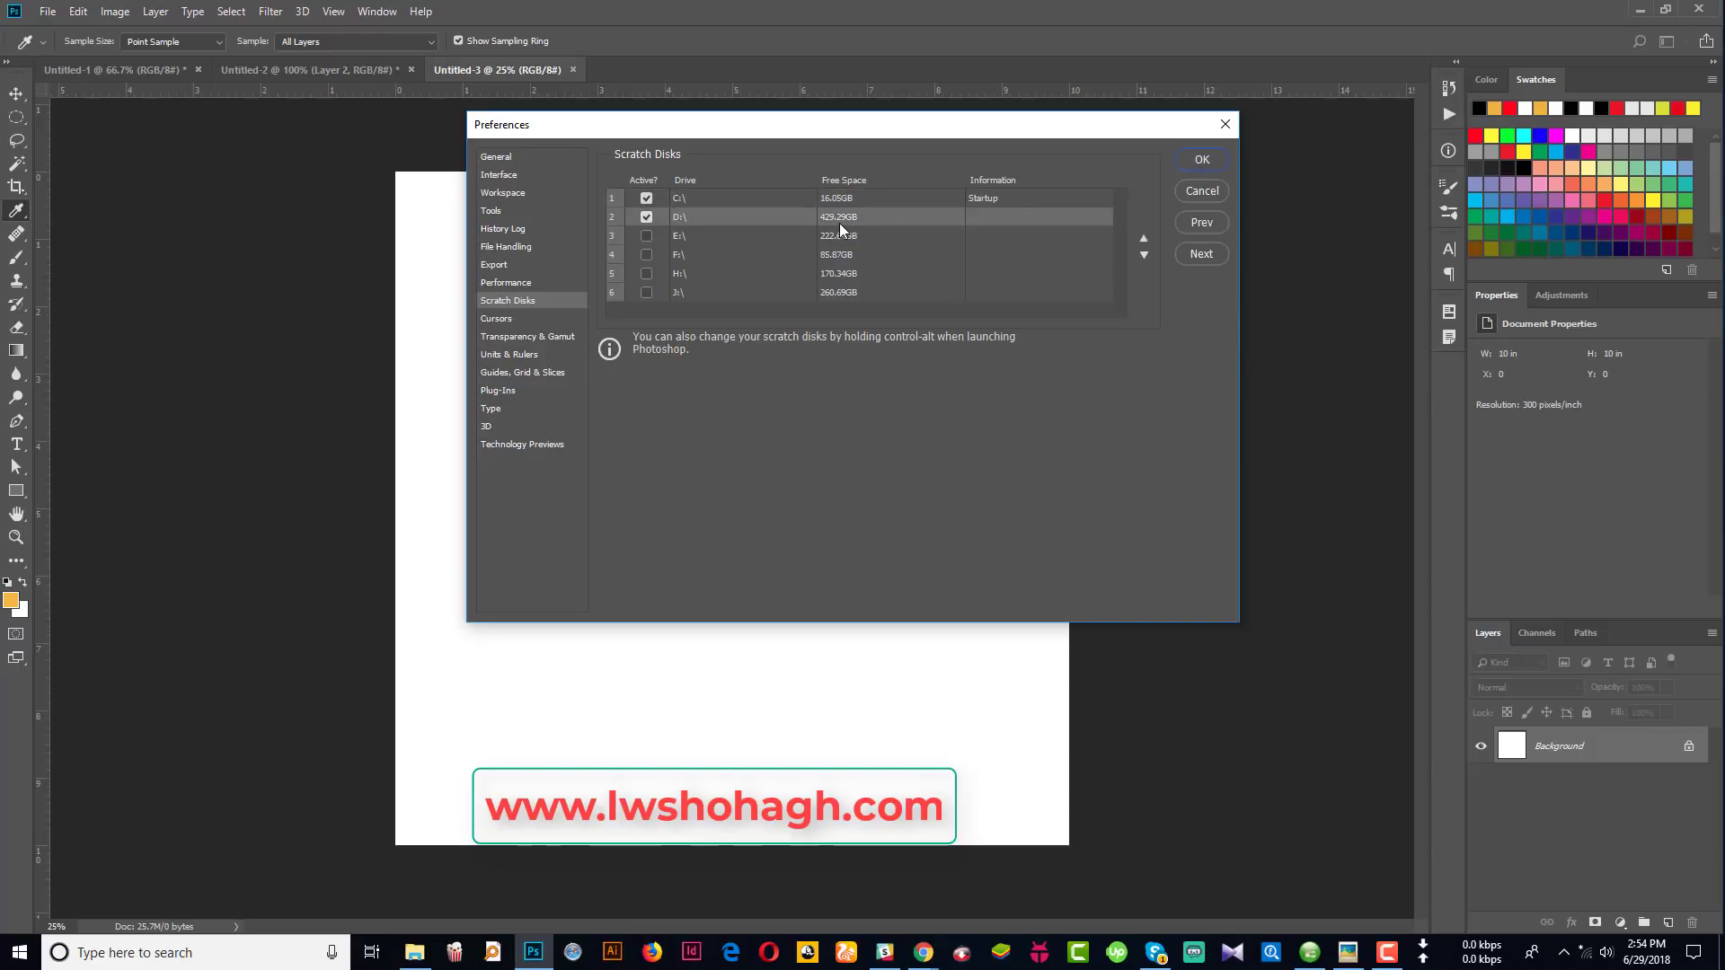